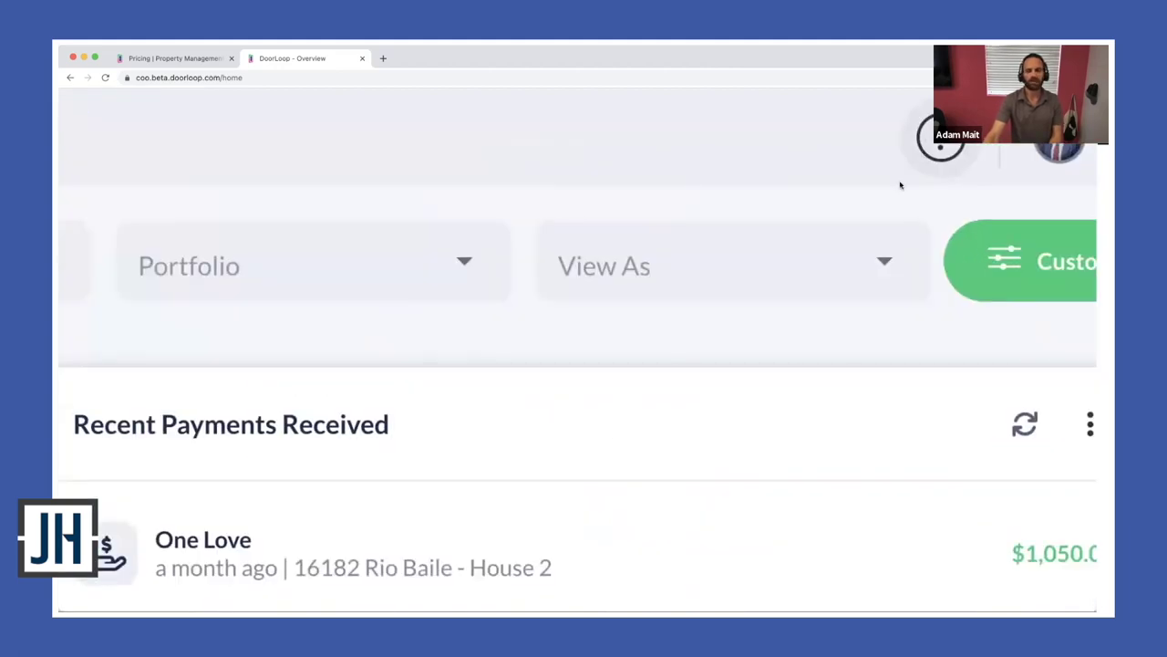
- View the available help options and examine the dashboard's main navigation up close
{"action": "left_click", "coordinate": [1007, 105]}
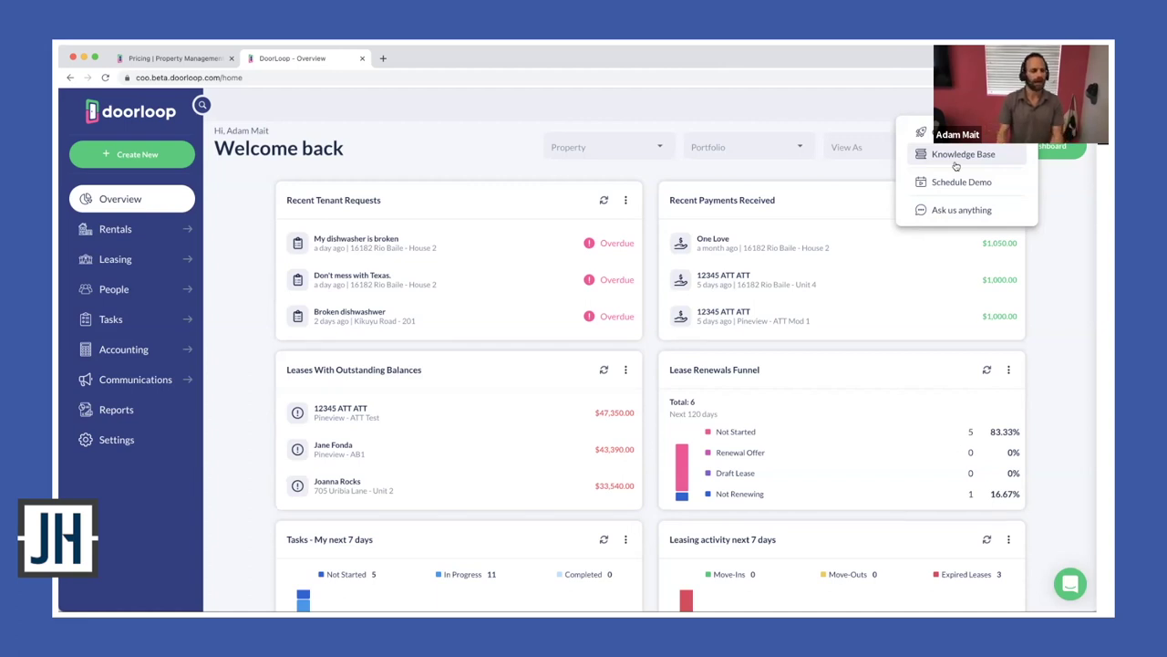
{"action": "left_click", "coordinate": [501, 143]}
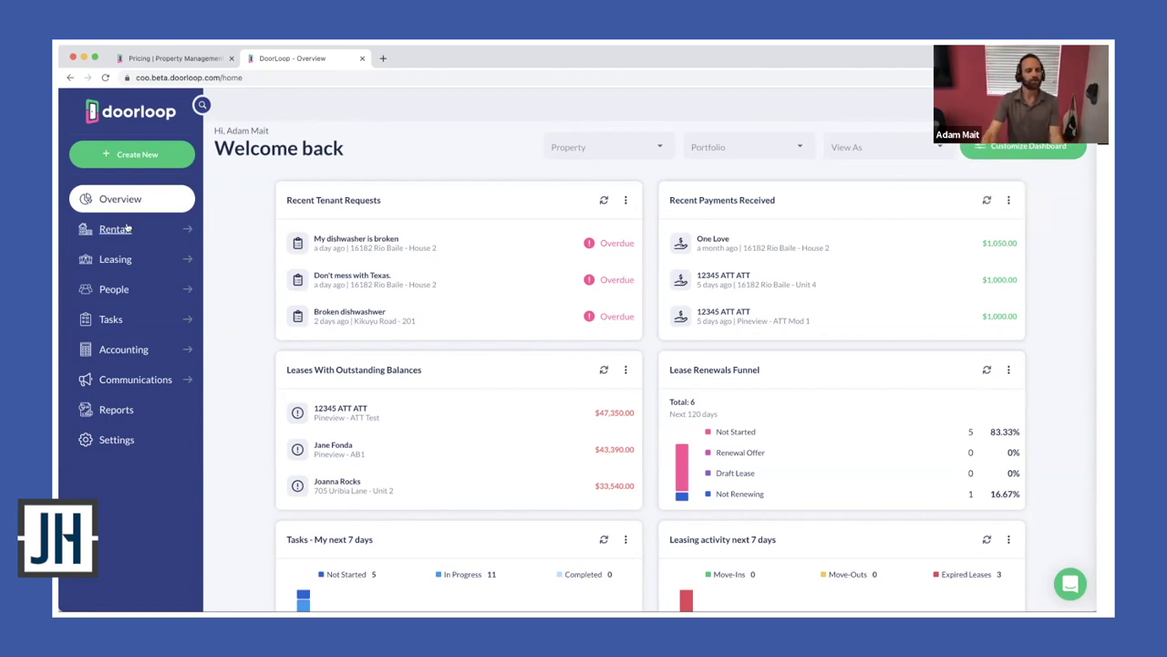
{"action": "key", "text": "super+equal"}
{"action": "key", "text": "super+equal"}
{"action": "key", "text": "super+equal"}
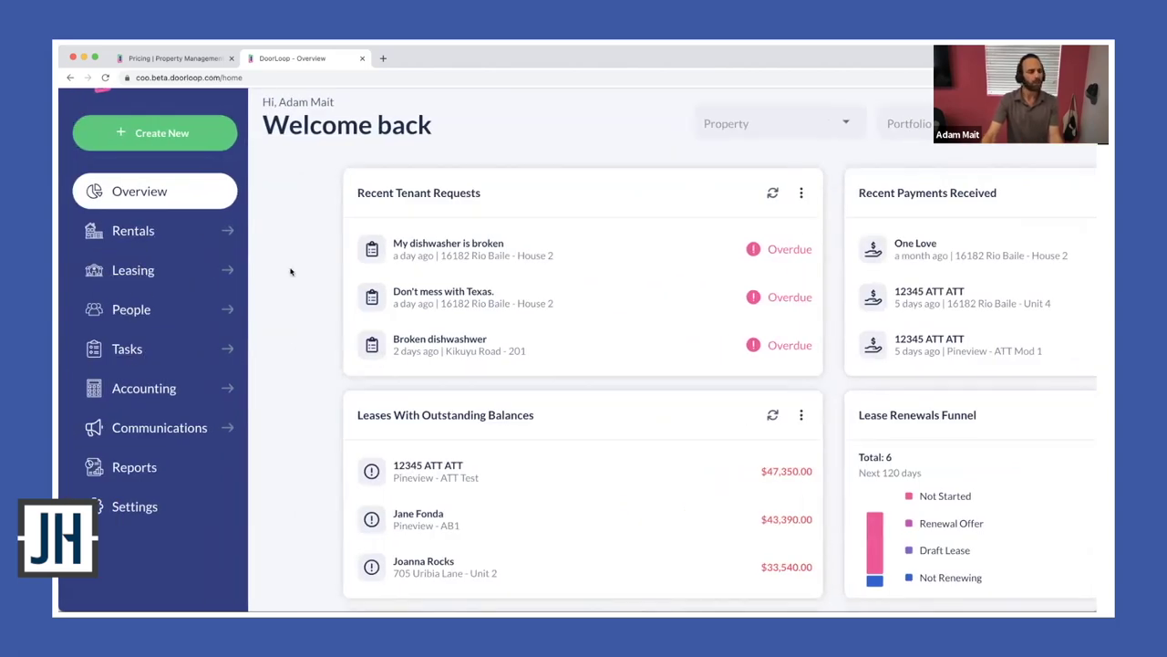
{"action": "key", "text": "super+0"}
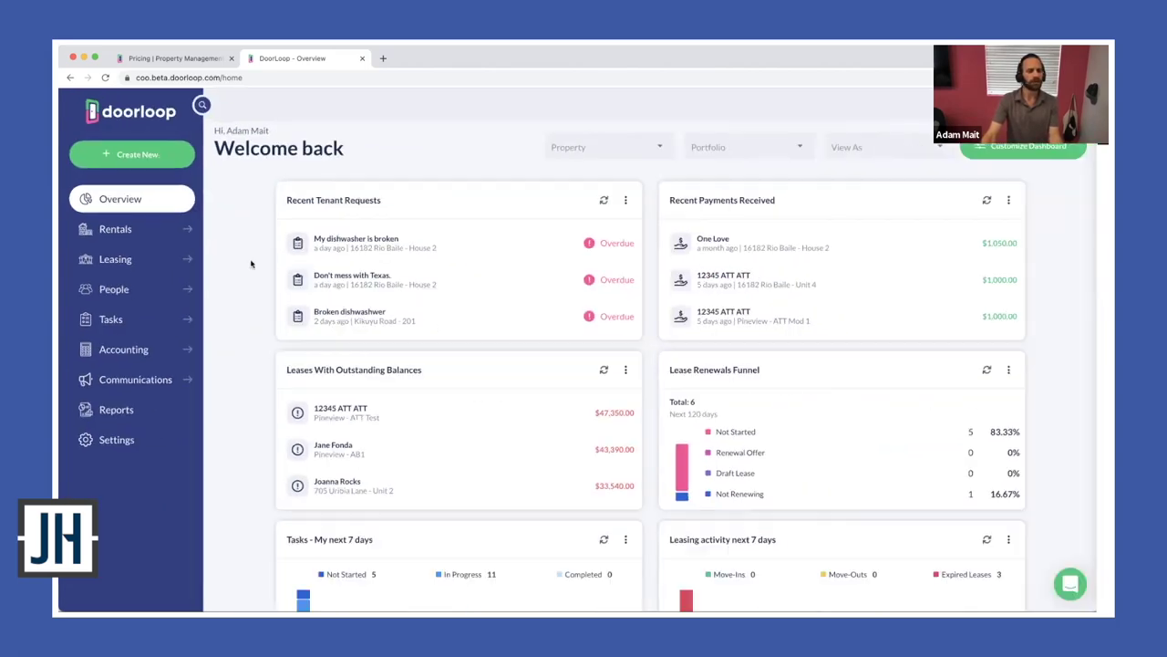
- Open the 27-unit industrial property from the list of rental properties
{"action": "left_click", "coordinate": [115, 230]}
{"action": "left_click", "coordinate": [126, 260]}
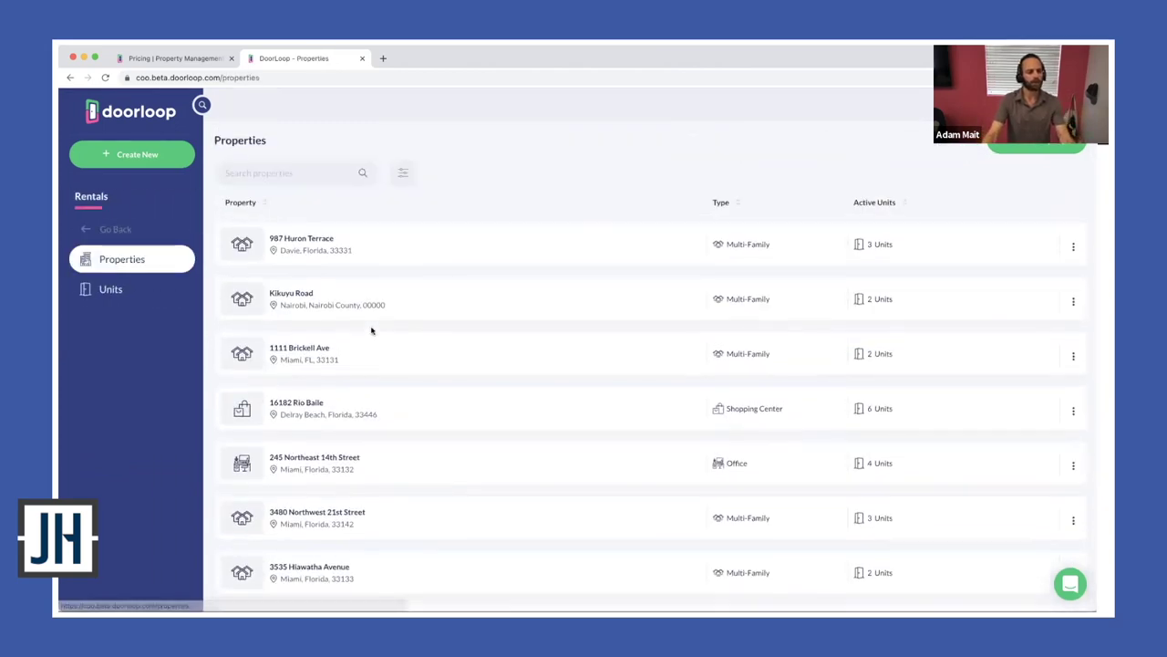
{"action": "scroll", "coordinate": [371, 330], "scroll_direction": "down", "scroll_amount": 5}
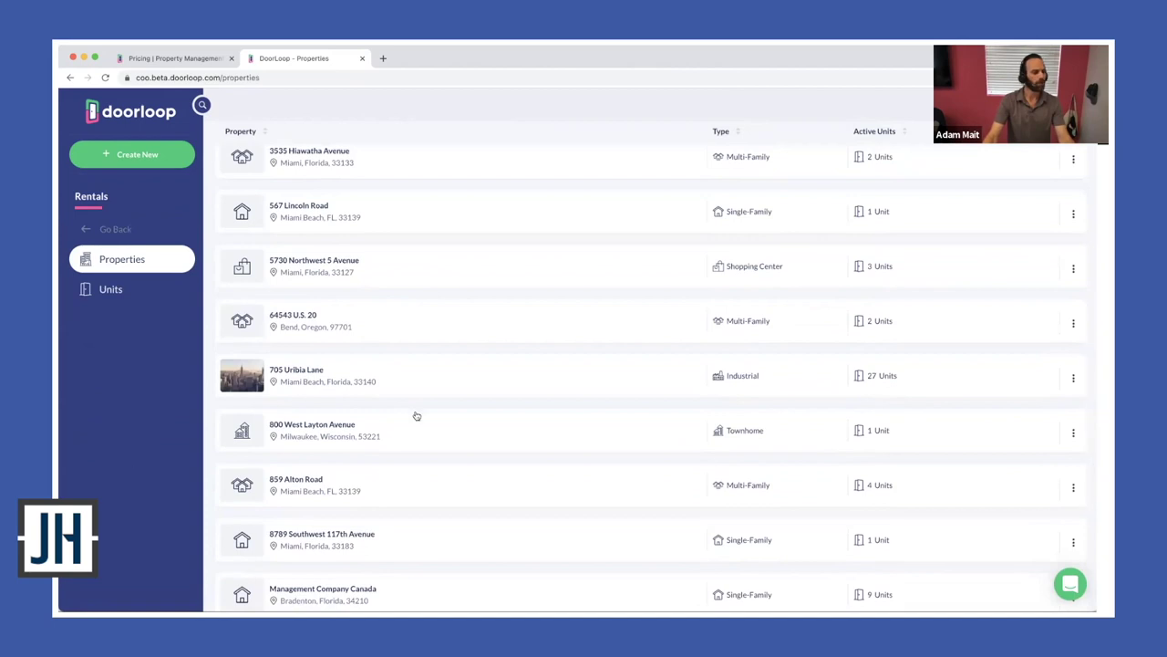
{"action": "left_click", "coordinate": [458, 385]}
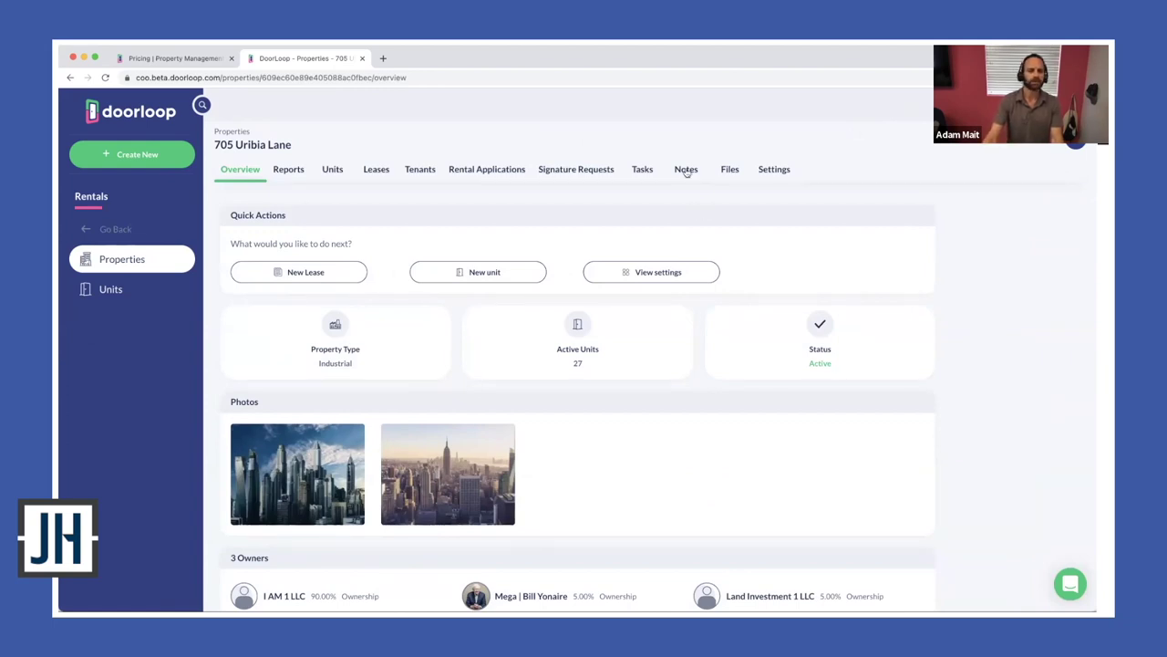
- View the property's lease for unit #333 and return to the dashboard overview
{"action": "left_click", "coordinate": [374, 170]}
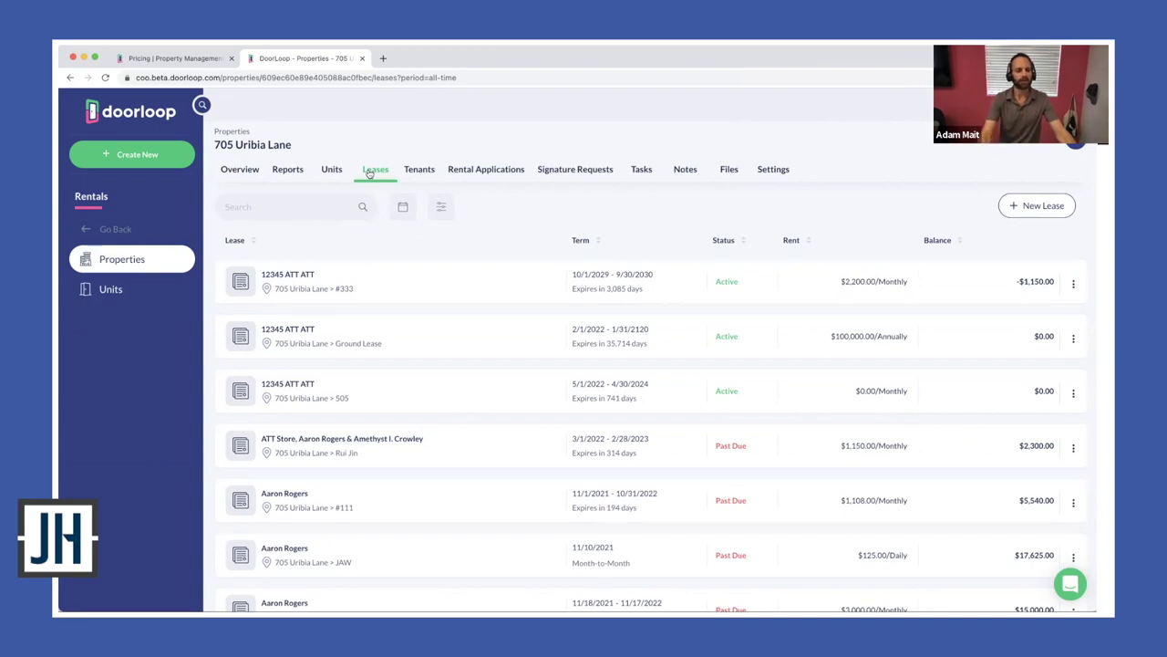
{"action": "left_click", "coordinate": [475, 291]}
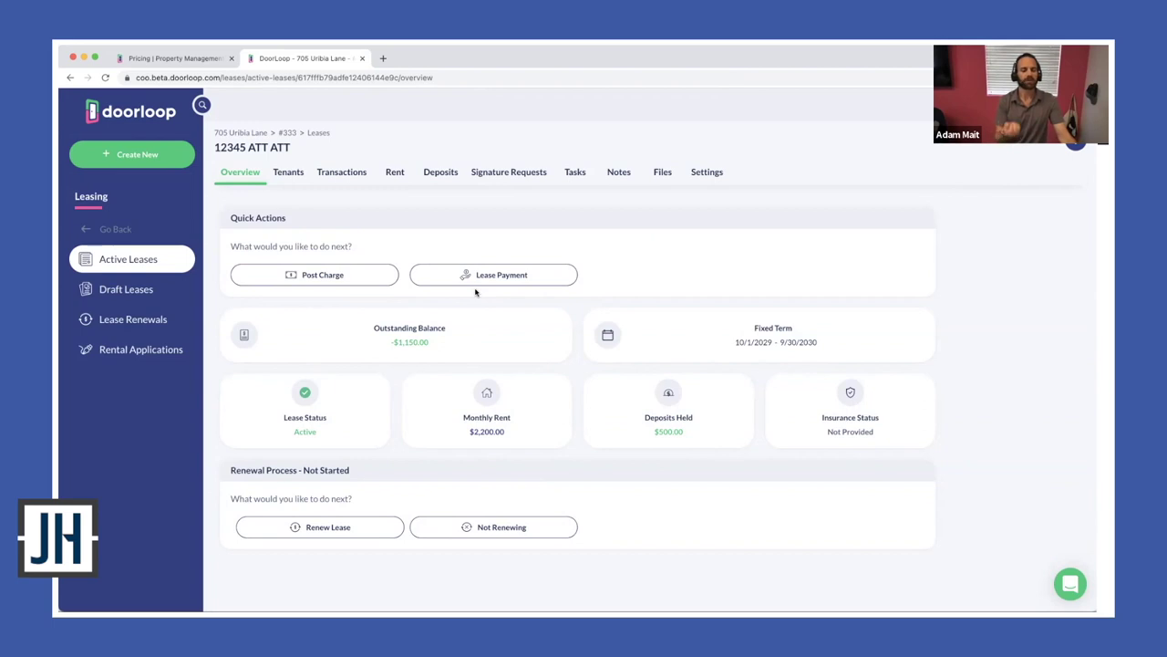
{"action": "left_click", "coordinate": [88, 231]}
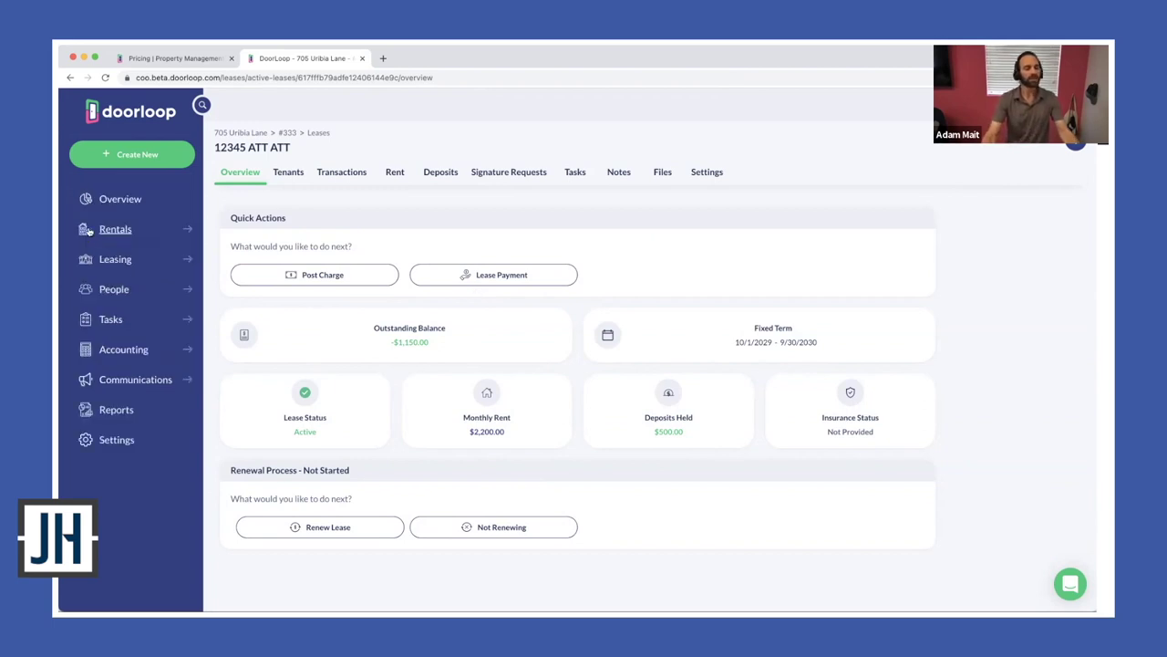
{"action": "left_click", "coordinate": [109, 198]}
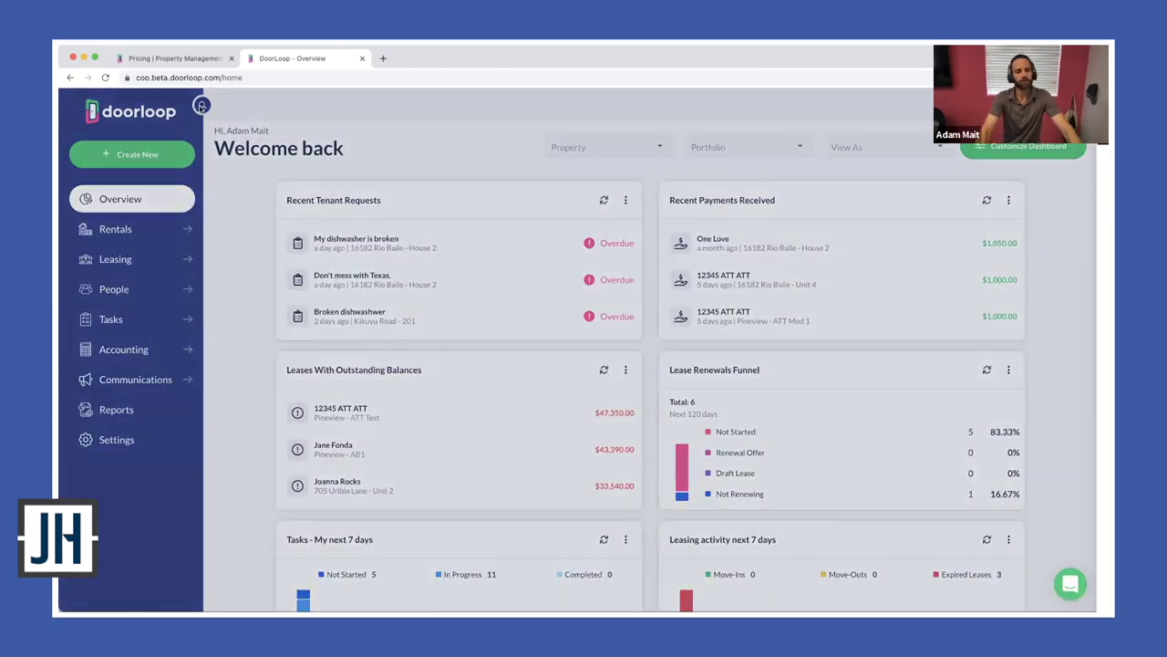
- Run a global search for 908 and examine the contact information of the matching tenants
{"action": "left_click", "coordinate": [202, 106]}
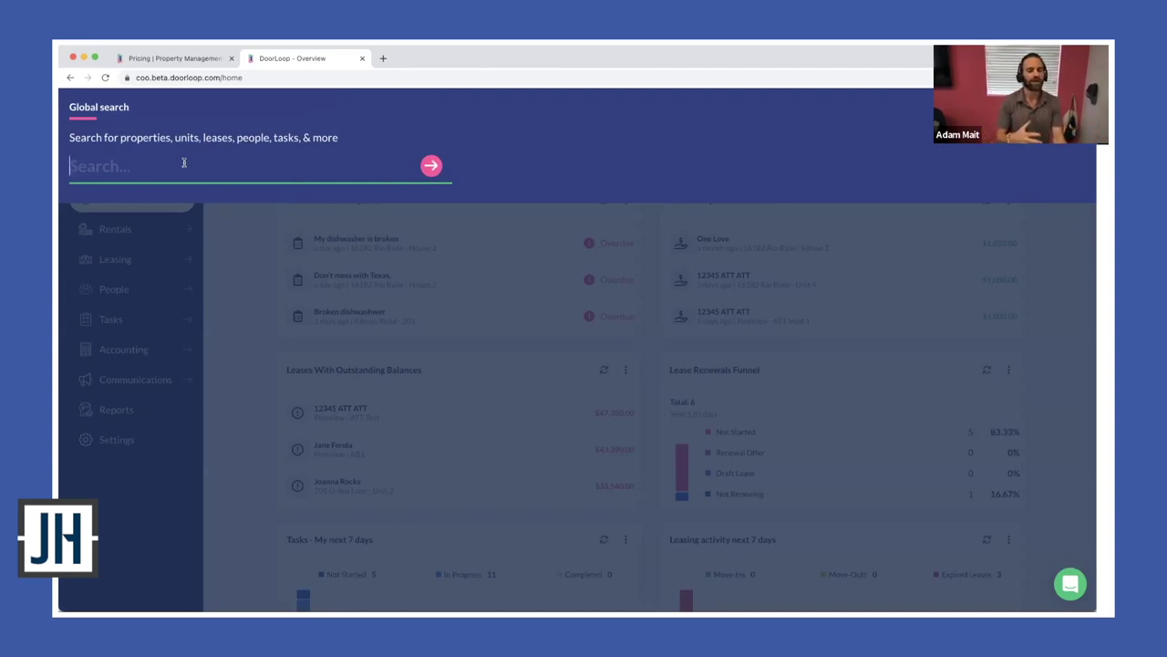
{"action": "type", "text": "908"}
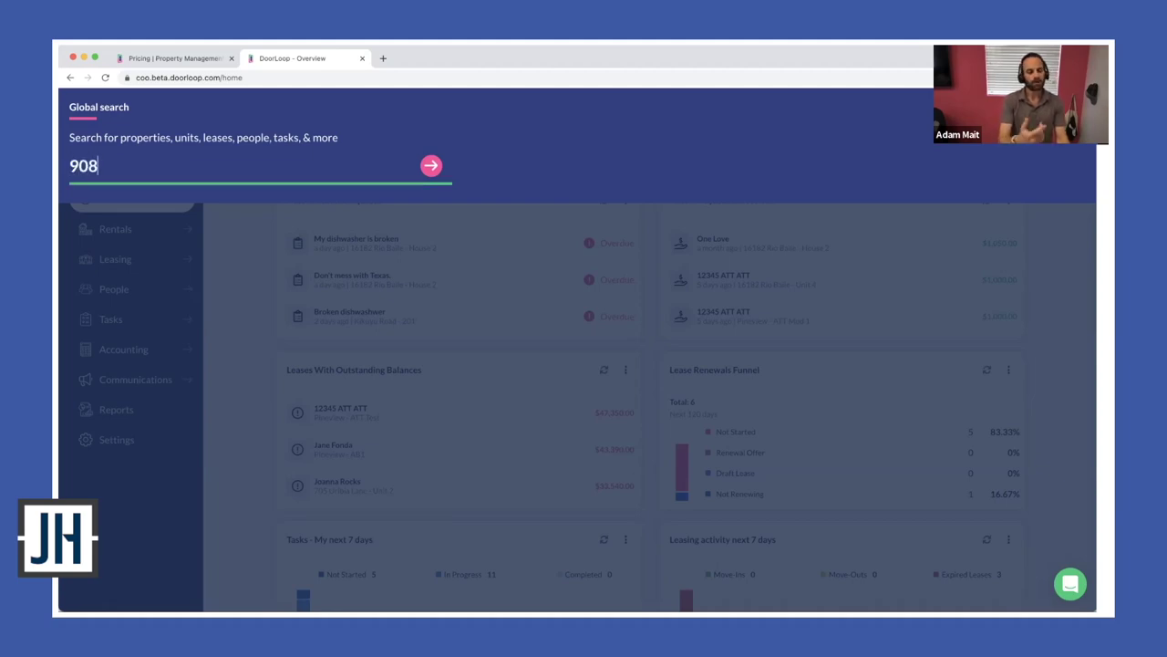
{"action": "key", "text": "Return"}
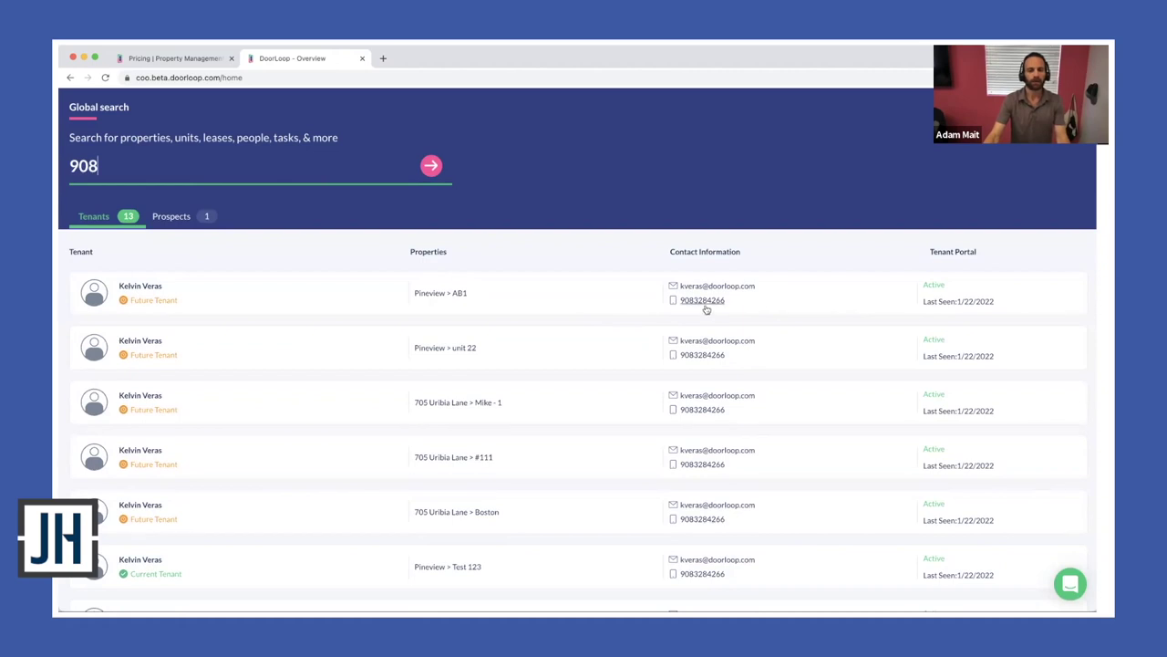
{"action": "scroll", "coordinate": [706, 310], "scroll_direction": "up", "scroll_amount": 2}
{"action": "scroll", "coordinate": [706, 310], "scroll_direction": "up", "scroll_amount": 3}
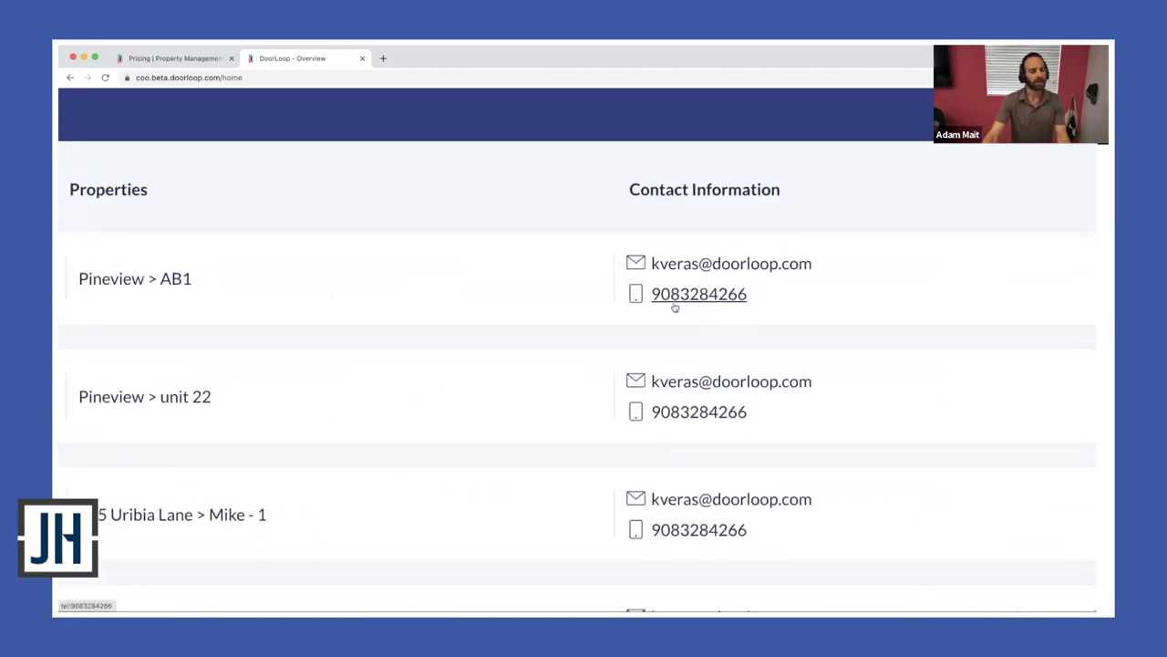
{"action": "scroll", "coordinate": [675, 308], "scroll_direction": "down", "scroll_amount": 5}
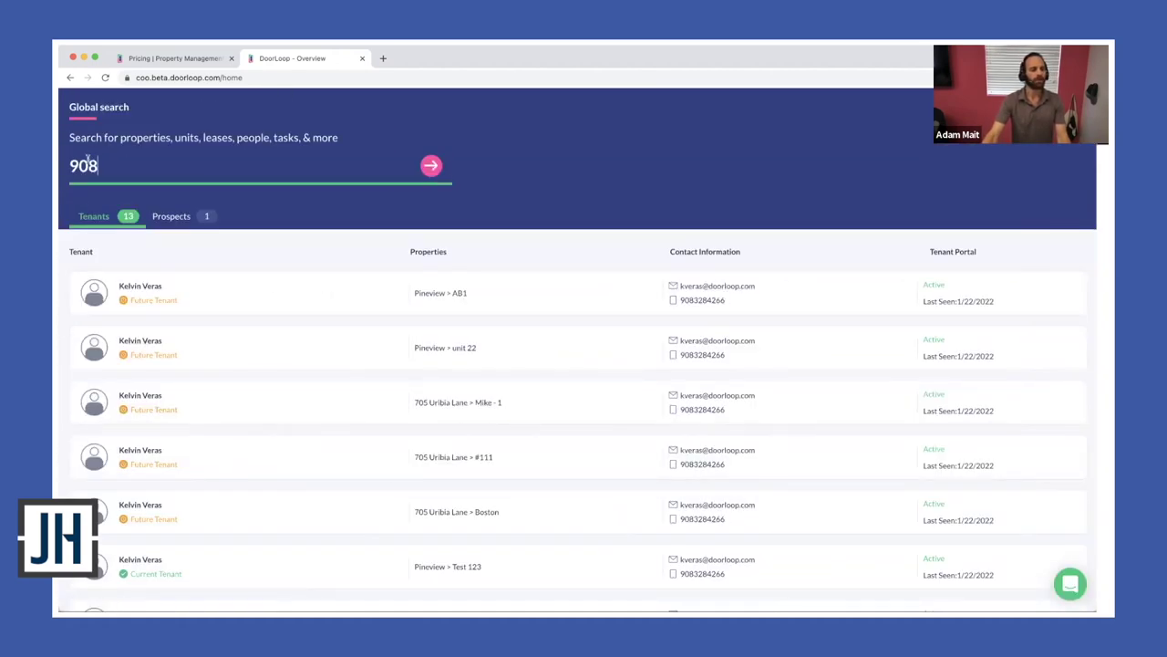
- Run a global search for a person's first name and view the matching vendors
{"action": "double_click", "coordinate": [88, 161]}
{"action": "type", "text": "tony"}
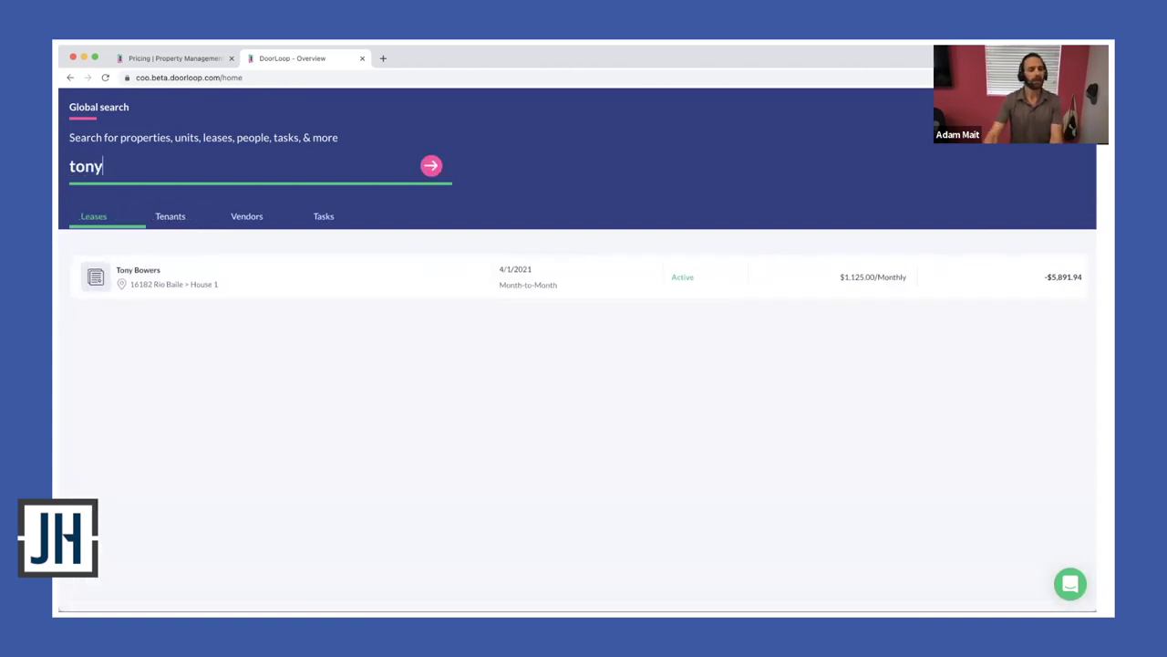
{"action": "left_click", "coordinate": [244, 218]}
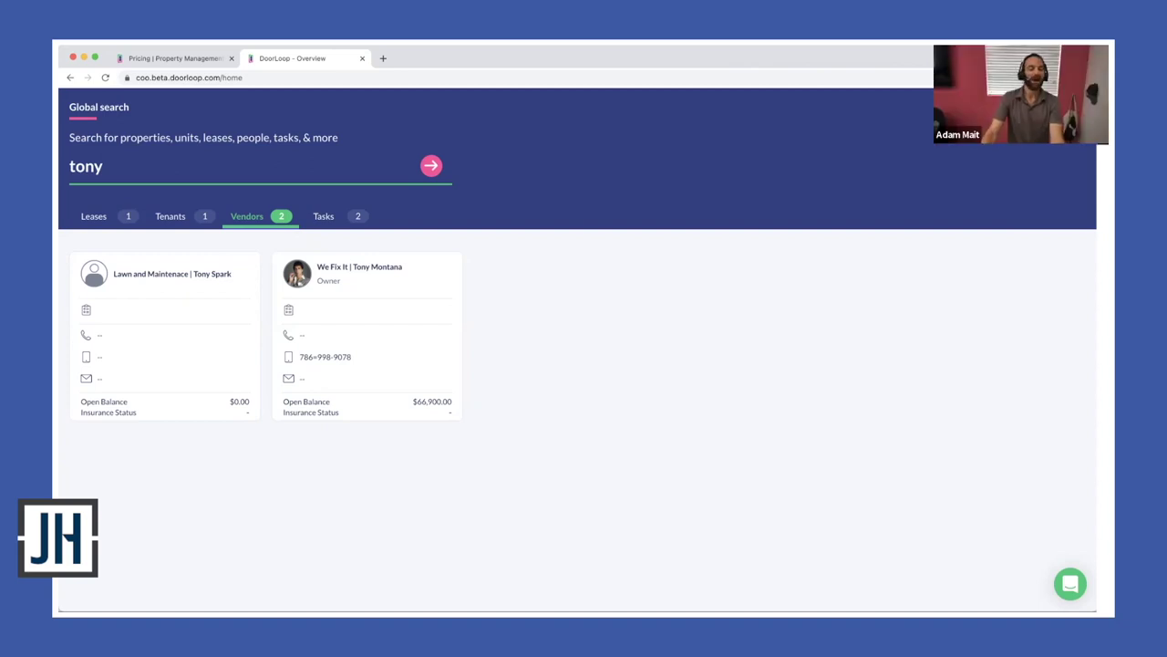
- Run a global search for "leaky faucet" and close the search
{"action": "double_click", "coordinate": [94, 164]}
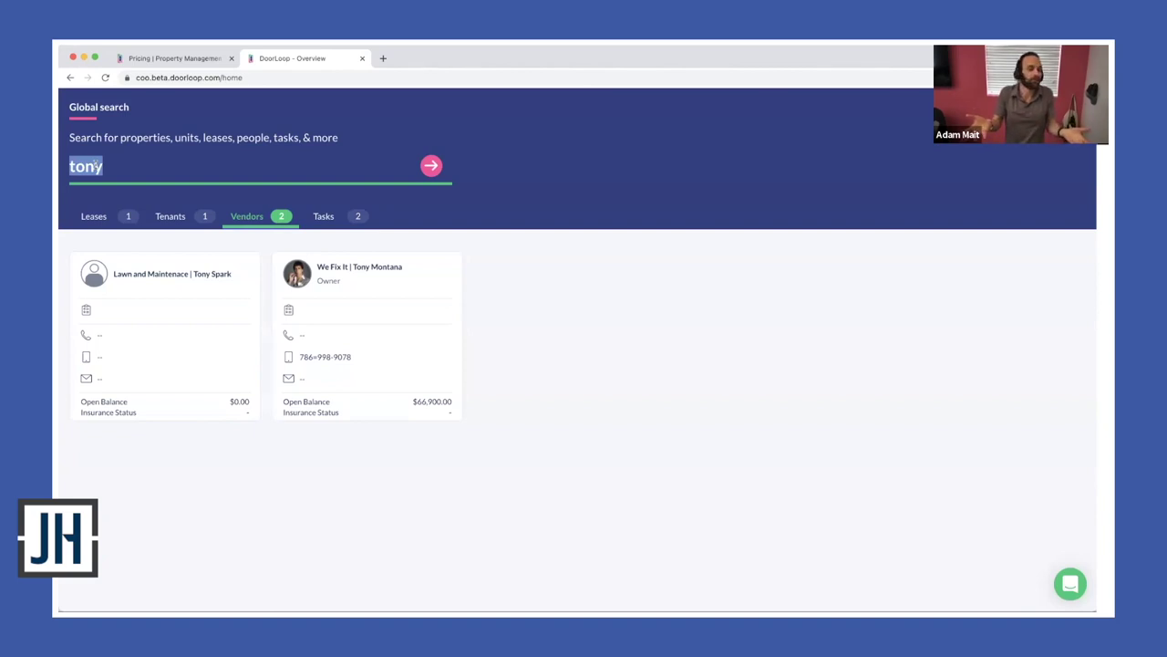
{"action": "type", "text": "leaky facu"}
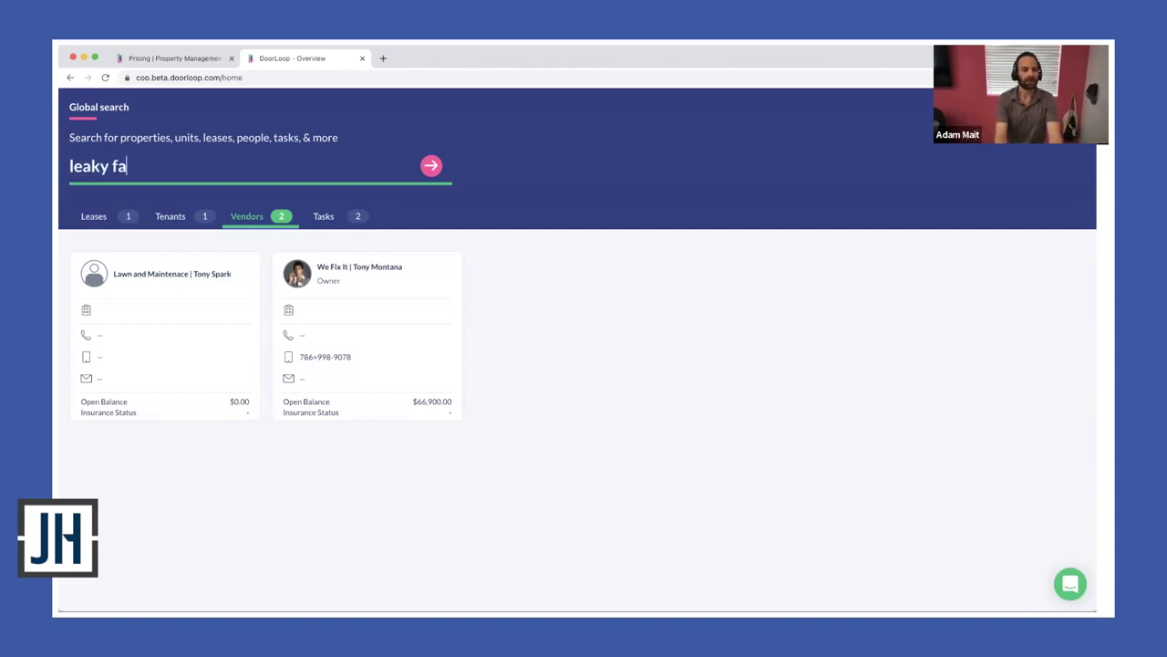
{"action": "key", "text": "BackSpace"}
{"action": "key", "text": "BackSpace"}
{"action": "type", "text": "ucet"}
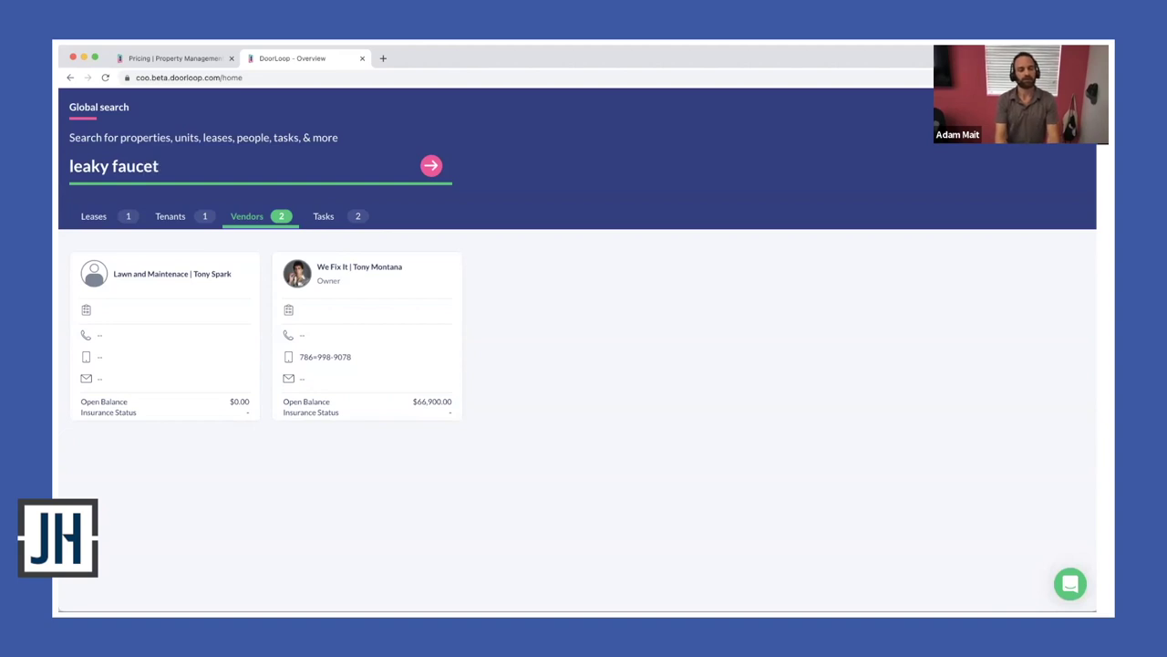
{"action": "key", "text": "Return"}
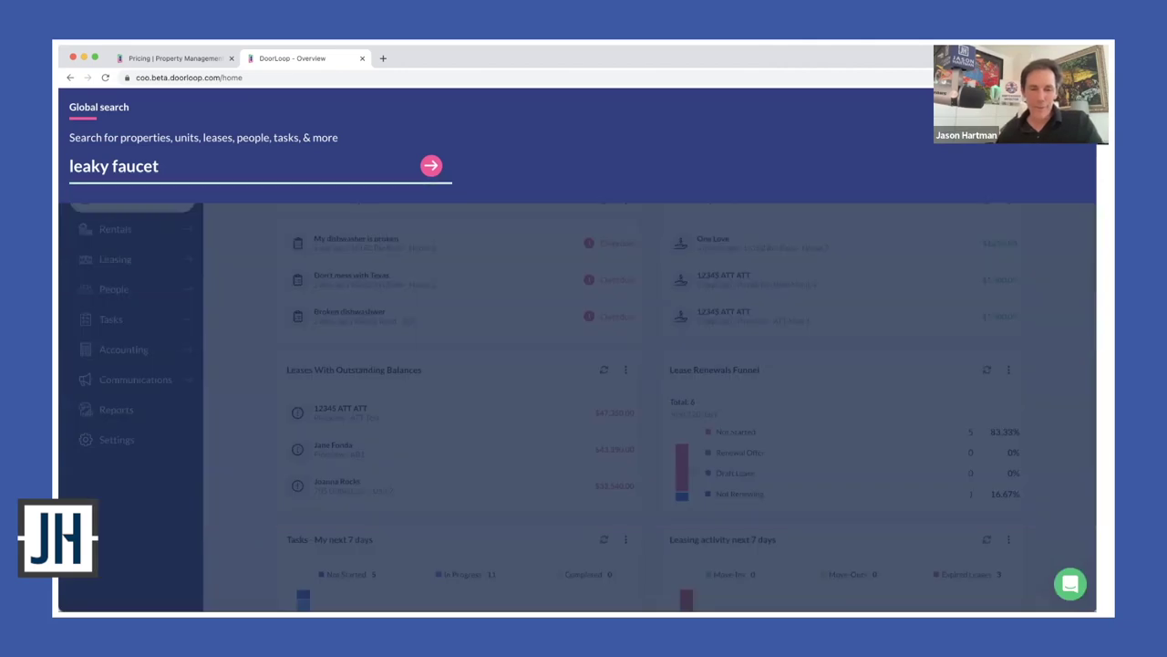
{"action": "key", "text": "Escape"}
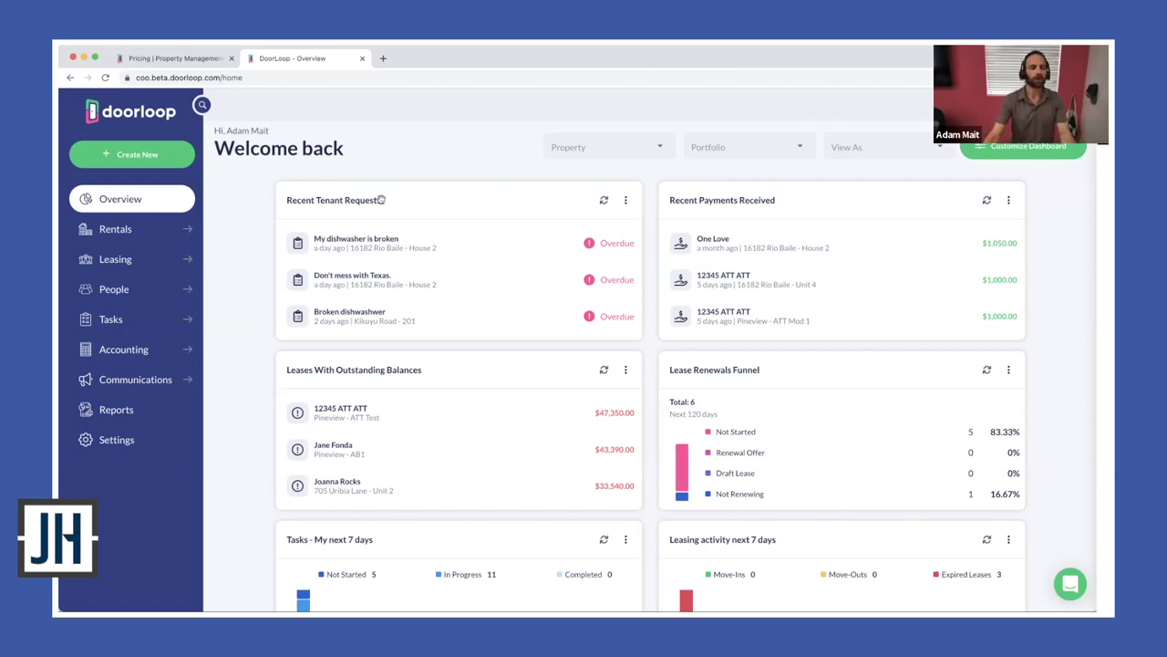
{"action": "left_click_drag", "start_coordinate": [381, 199], "coordinate": [432, 185]}
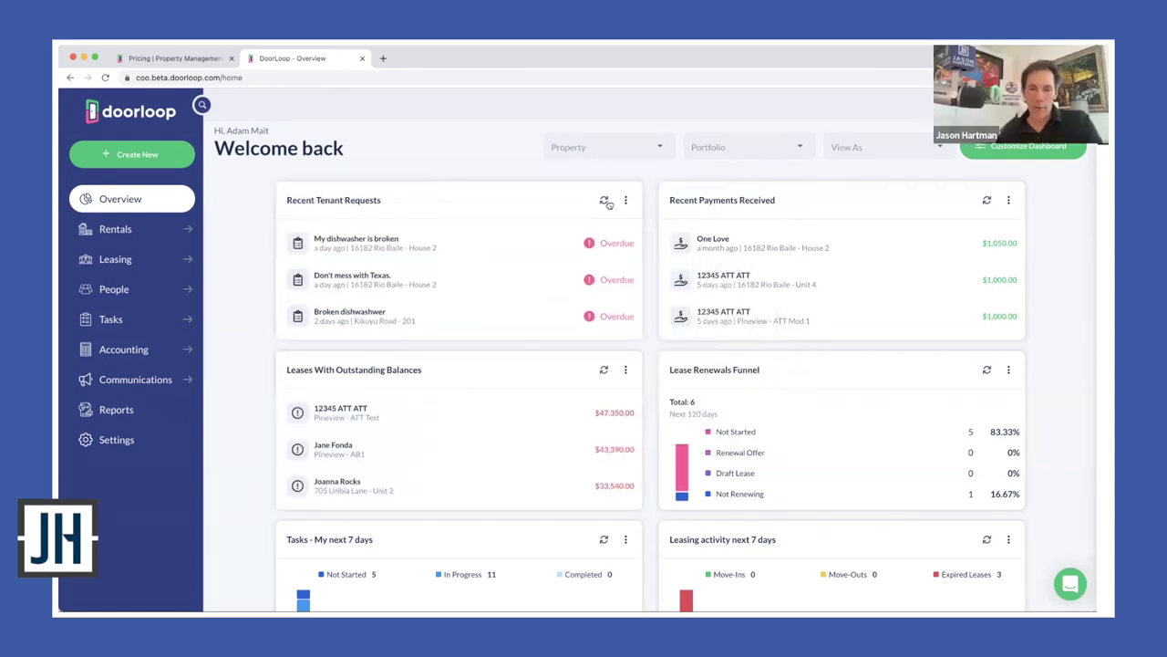
{"action": "left_click_drag", "start_coordinate": [608, 202], "coordinate": [459, 173]}
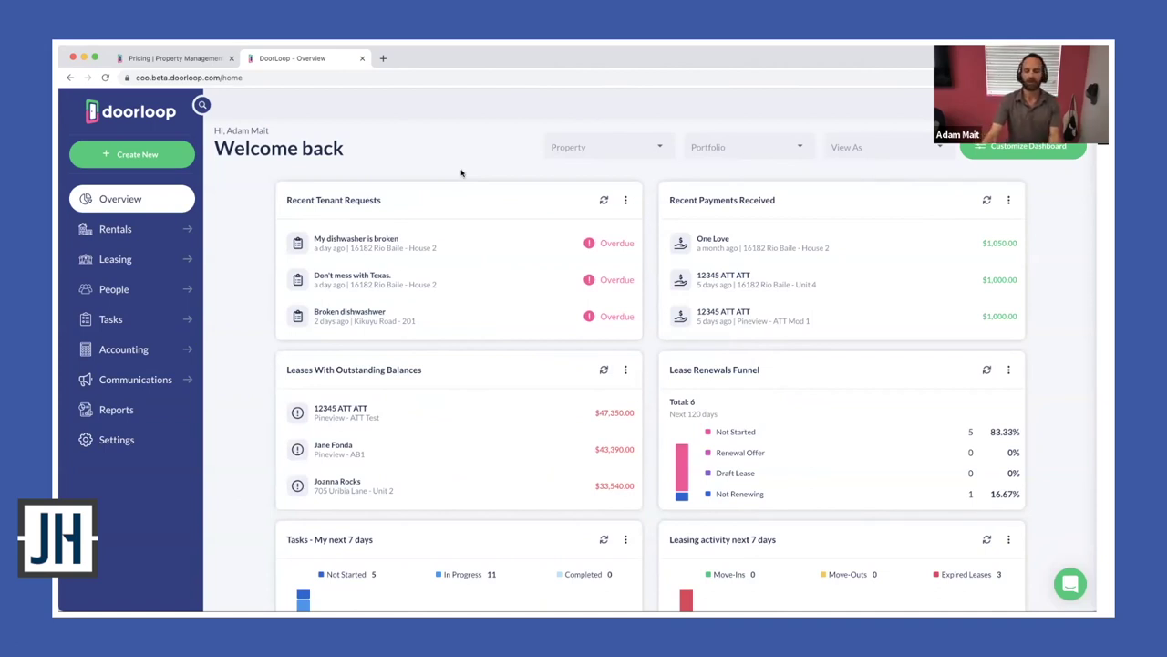
- Review the dashboard's View As users and Property filter choices without selecting any
{"action": "left_click", "coordinate": [902, 147]}
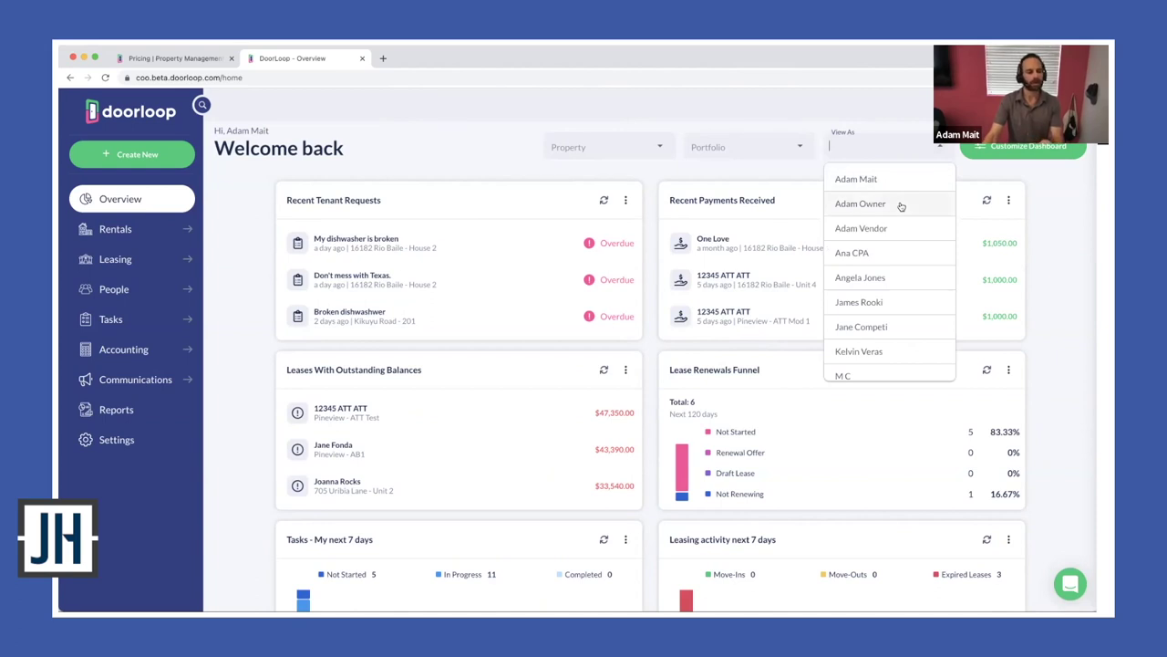
{"action": "left_click", "coordinate": [495, 136]}
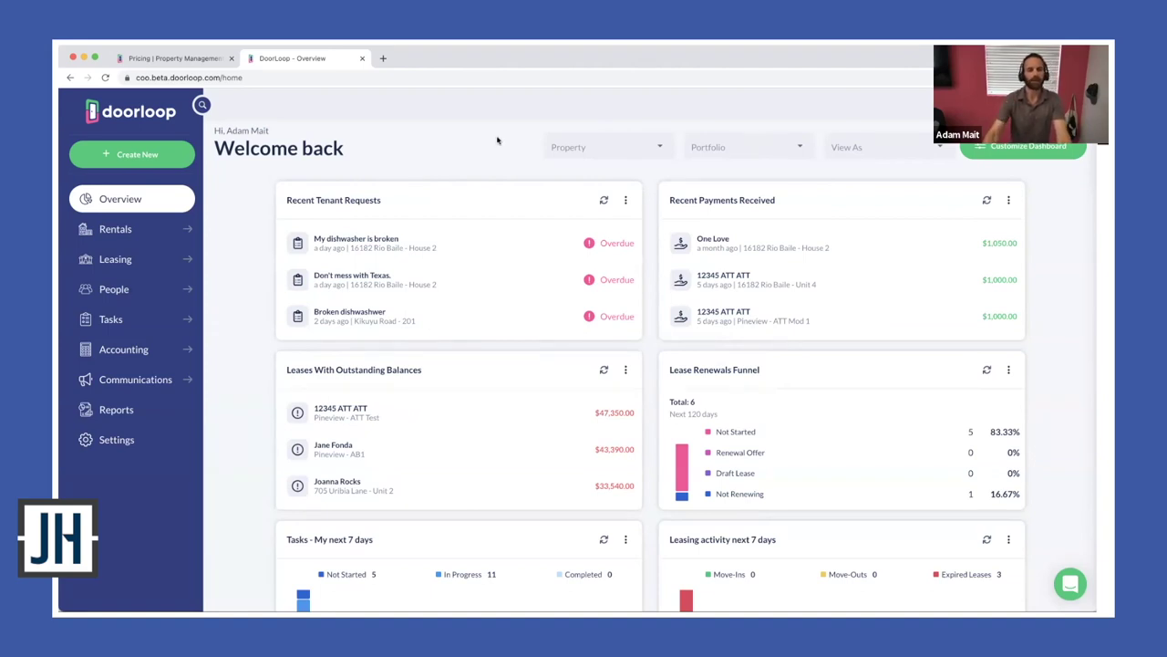
{"action": "left_click", "coordinate": [660, 149]}
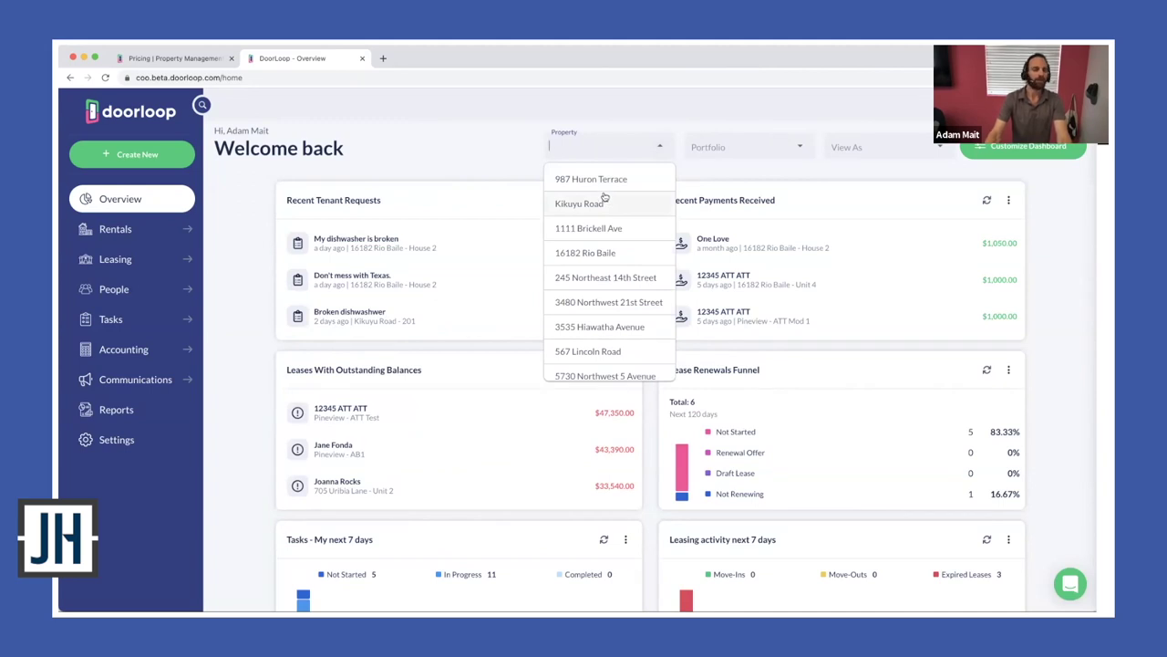
{"action": "left_click", "coordinate": [483, 153]}
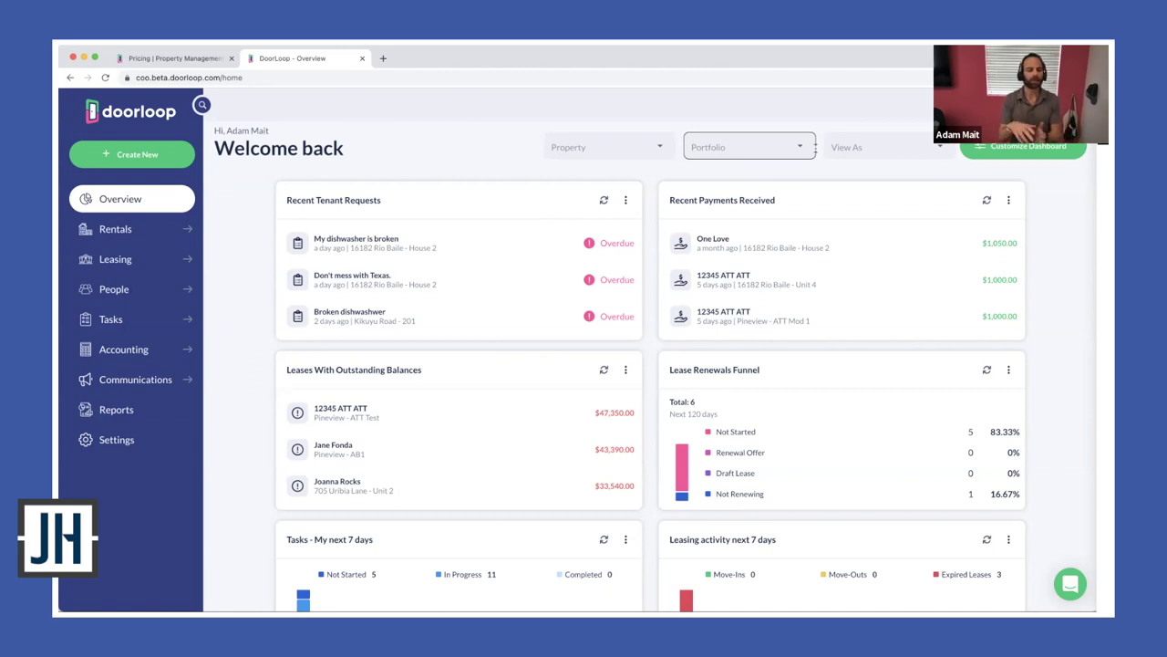
- Filter the dashboard by the B & M LLC portfolio and clear that filter again
{"action": "left_click", "coordinate": [814, 147]}
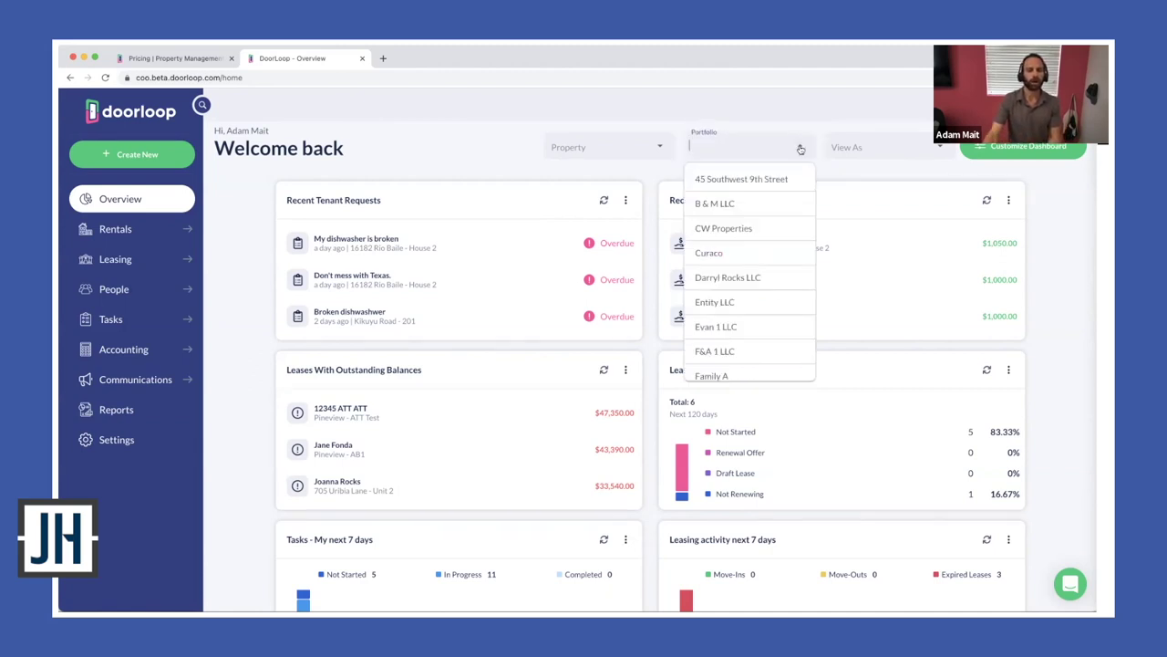
{"action": "left_click", "coordinate": [754, 204]}
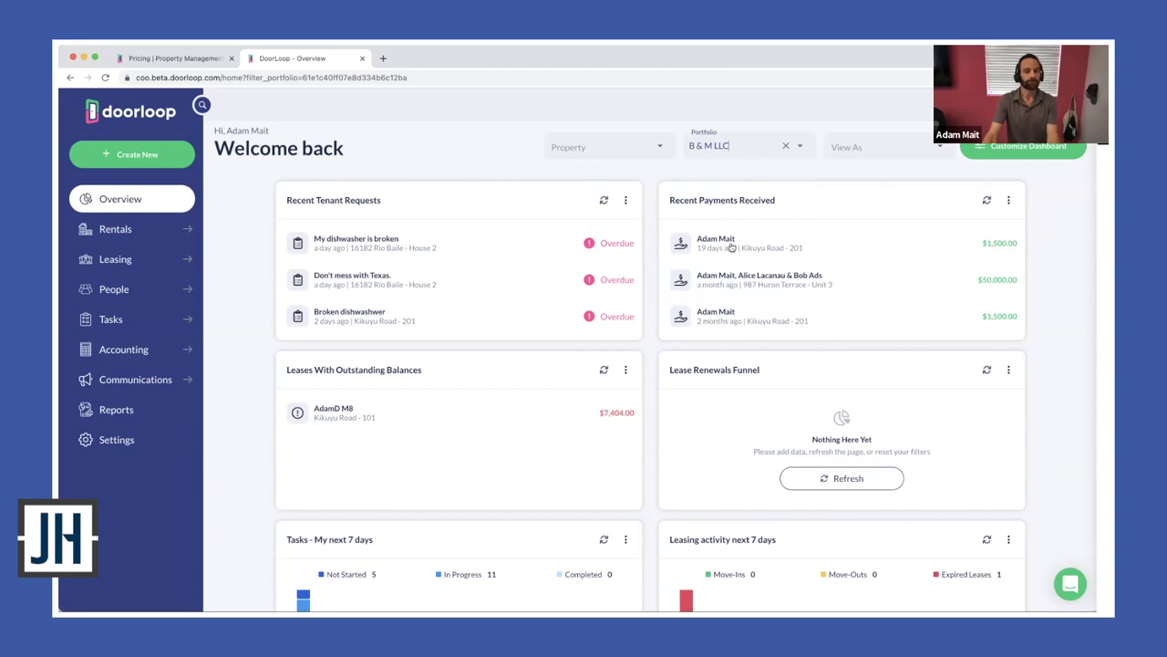
{"action": "left_click", "coordinate": [785, 144]}
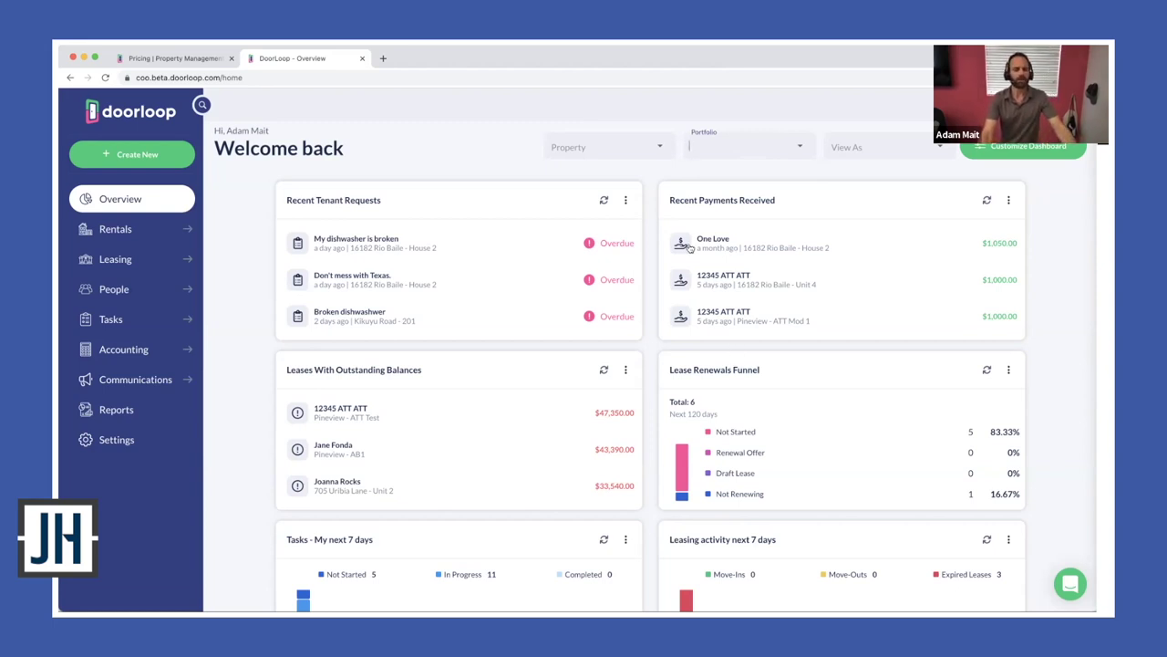
- View the lease transactions behind the $1,050.00 recent payment for House 2 and return to the dashboard
{"action": "left_click", "coordinate": [720, 251]}
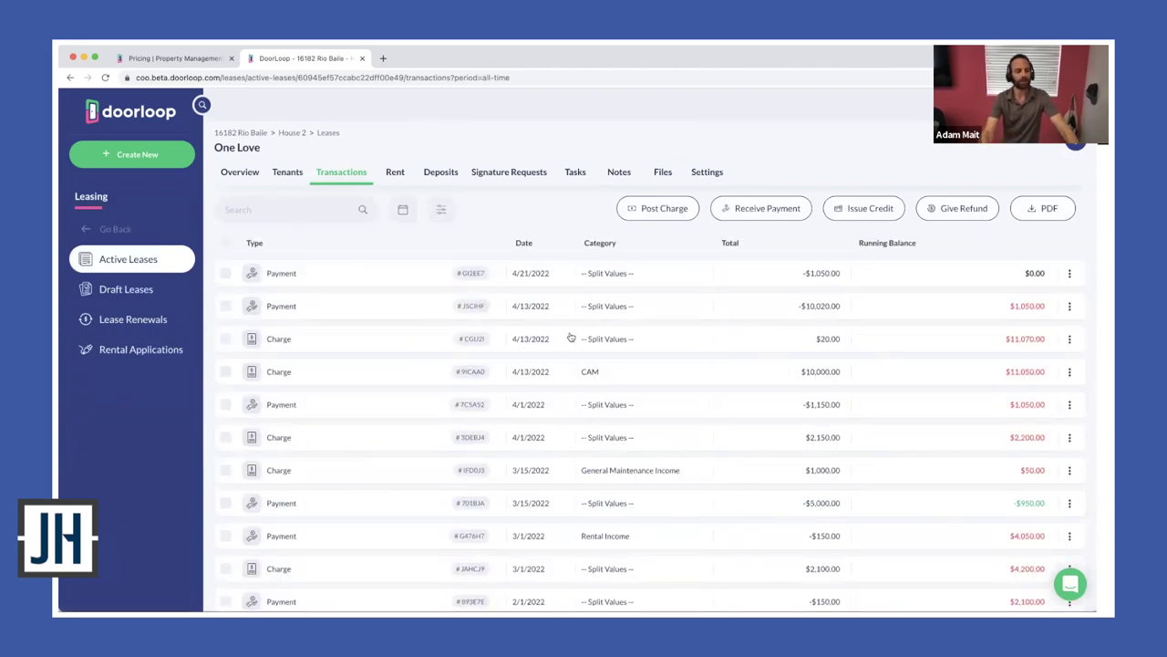
{"action": "key", "text": "super+bracketleft"}
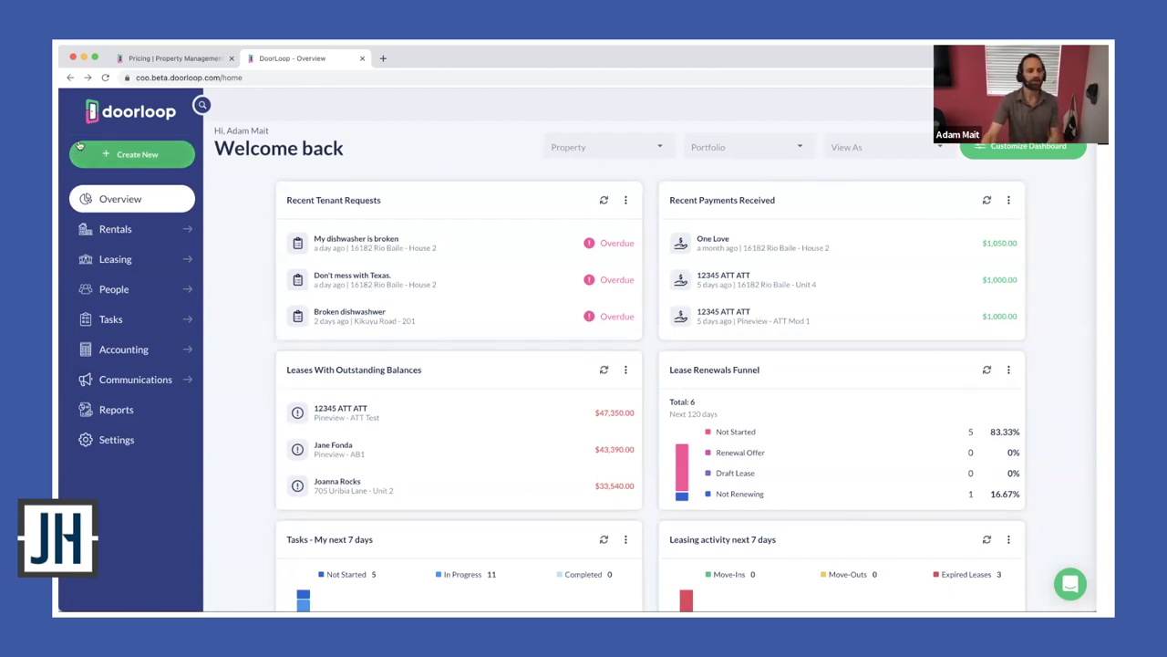
{"action": "scroll", "coordinate": [79, 146], "scroll_direction": "up", "scroll_amount": 5}
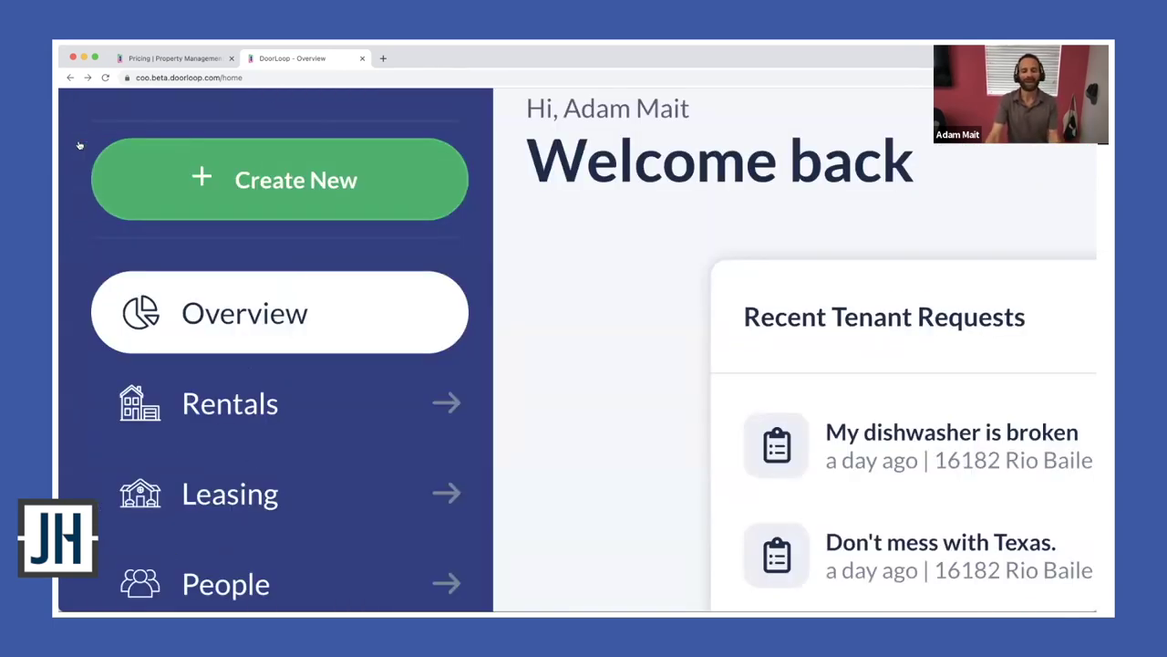
- Review the record types and transactions offered for creating new items, and close the list without choosing any
{"action": "scroll", "coordinate": [79, 151], "scroll_direction": "down", "scroll_amount": 5}
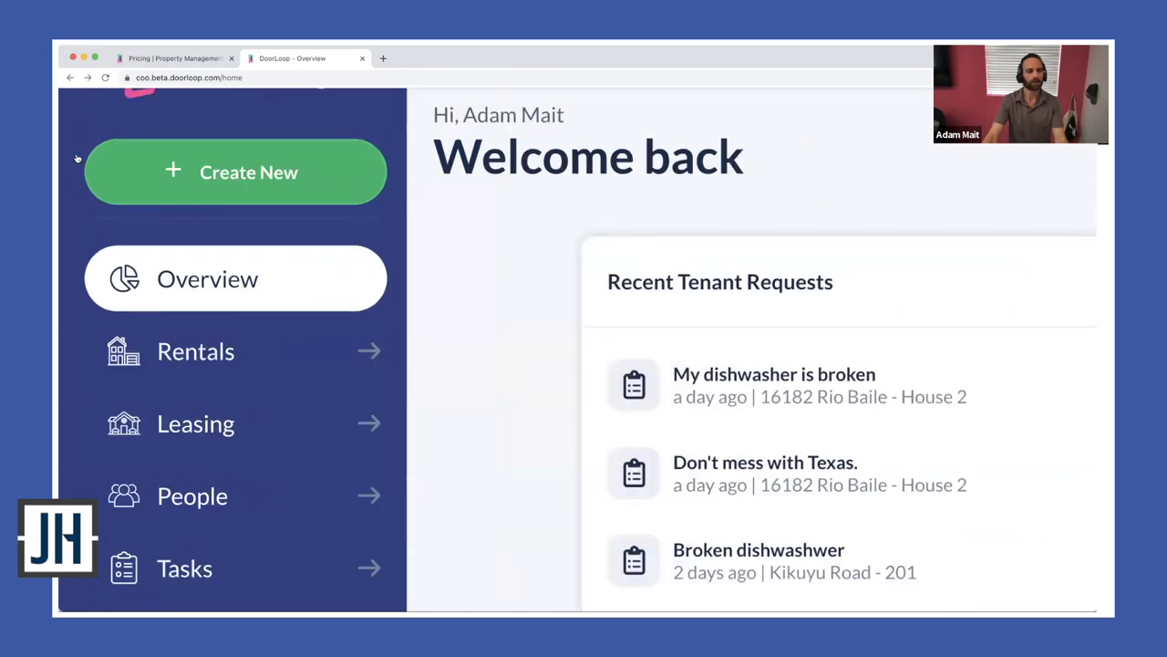
{"action": "left_click", "coordinate": [78, 157]}
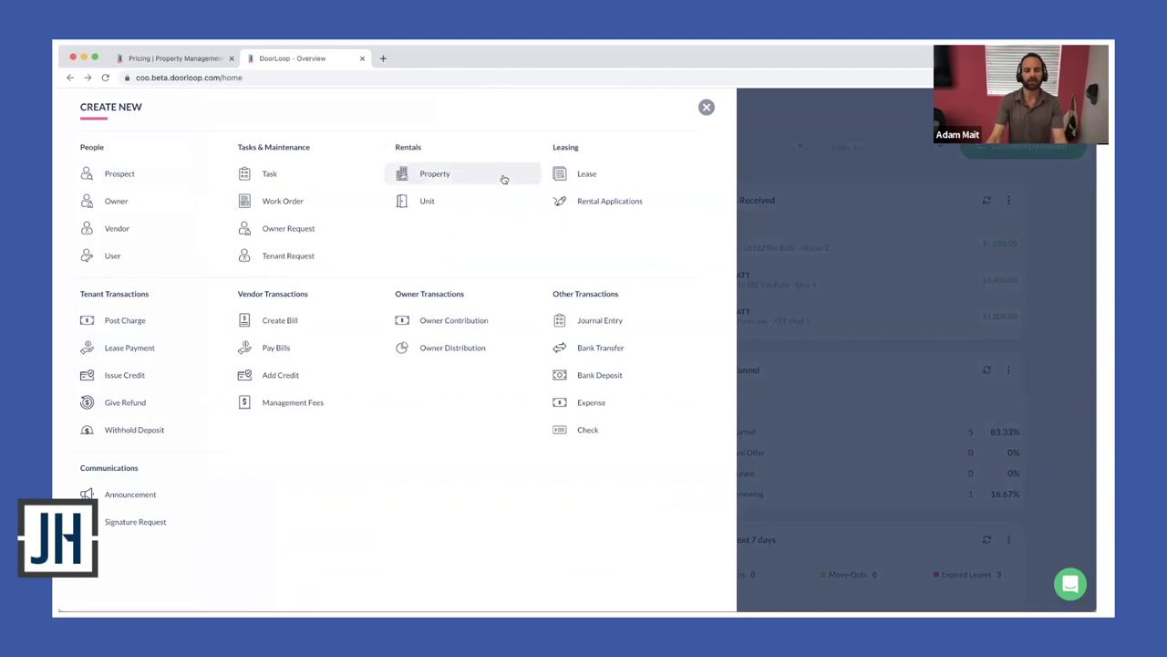
{"action": "left_click", "coordinate": [776, 128]}
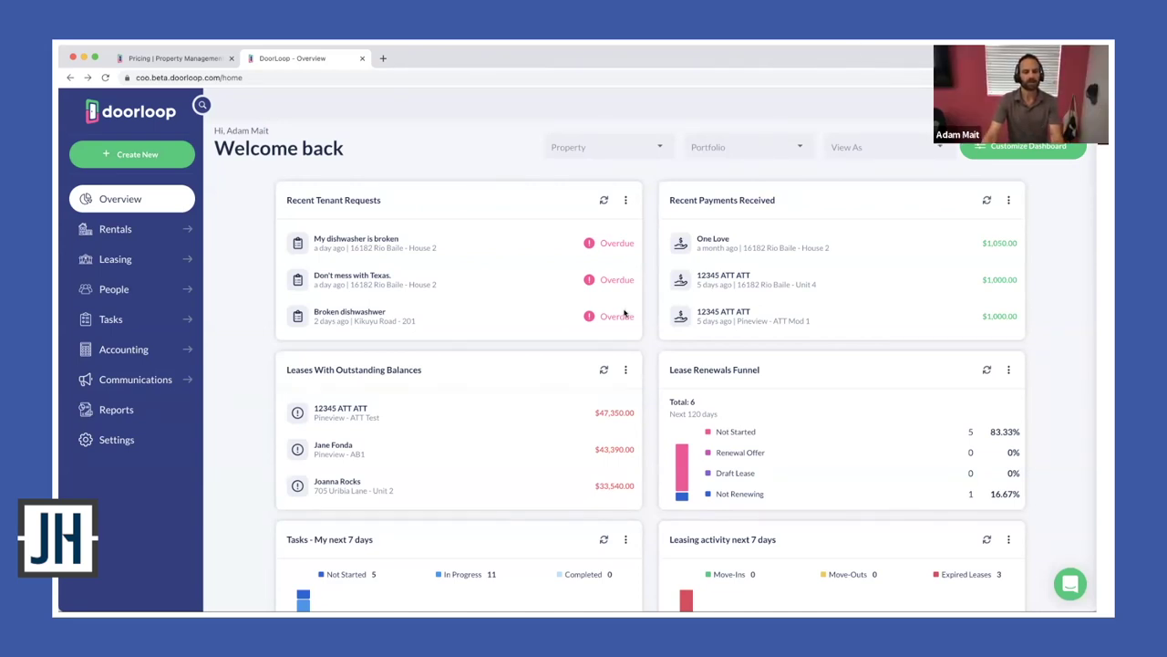
- Switch to the tenant portal window, highlight the doorloopdemo subdomain in its address, and return to the management dashboard
{"action": "key", "text": "super+grave"}
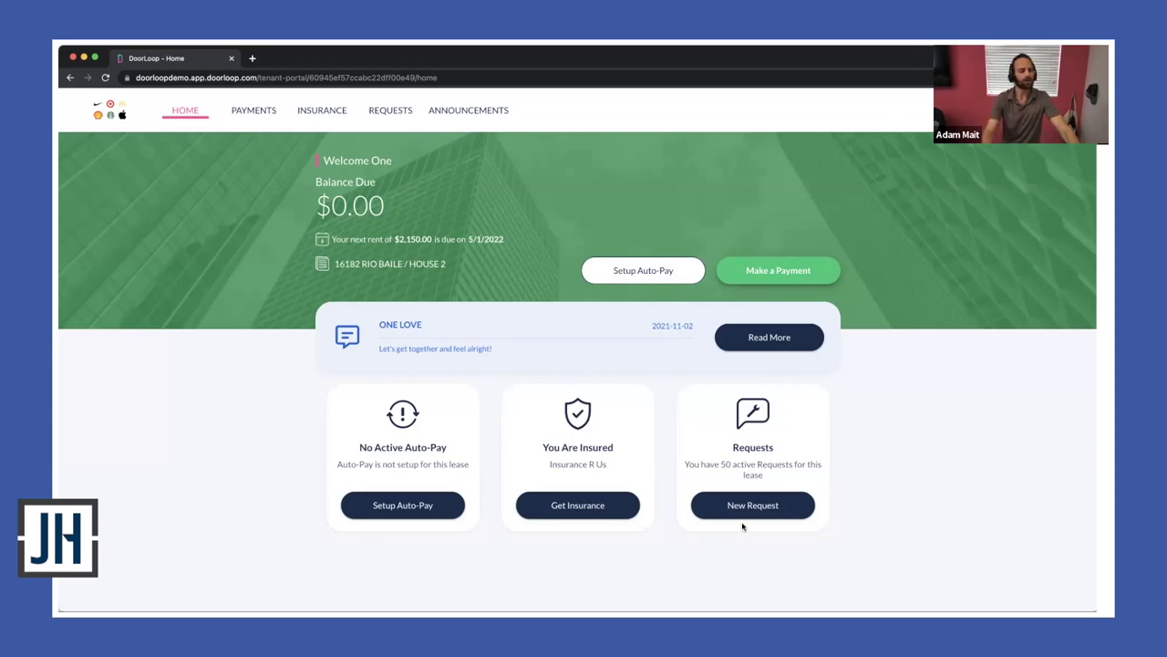
{"action": "double_click", "coordinate": [159, 78]}
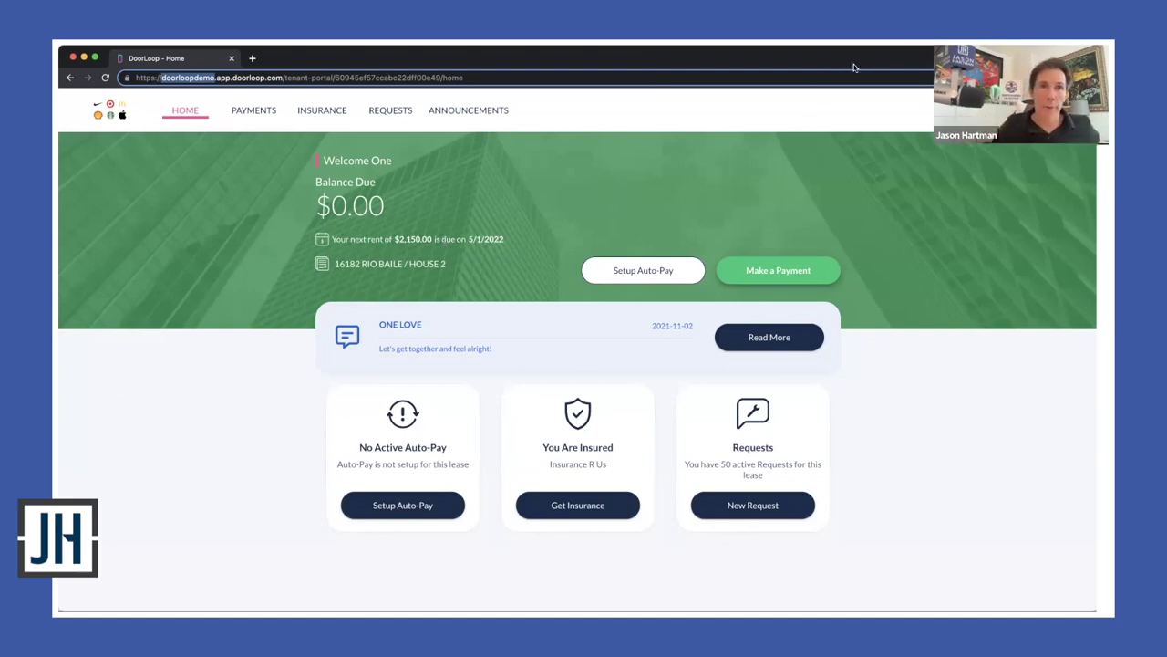
{"action": "key", "text": "super+grave"}
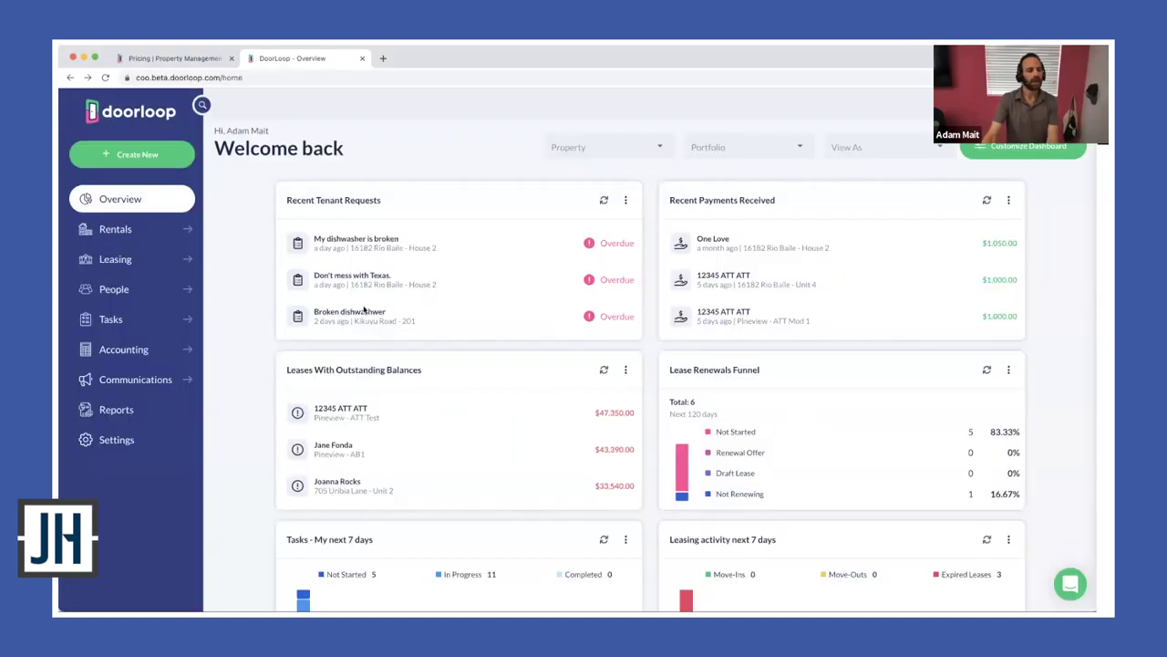
- Start a new announcement under Communications, addressed to all properties, and continue to its delivery method
{"action": "left_click", "coordinate": [142, 381]}
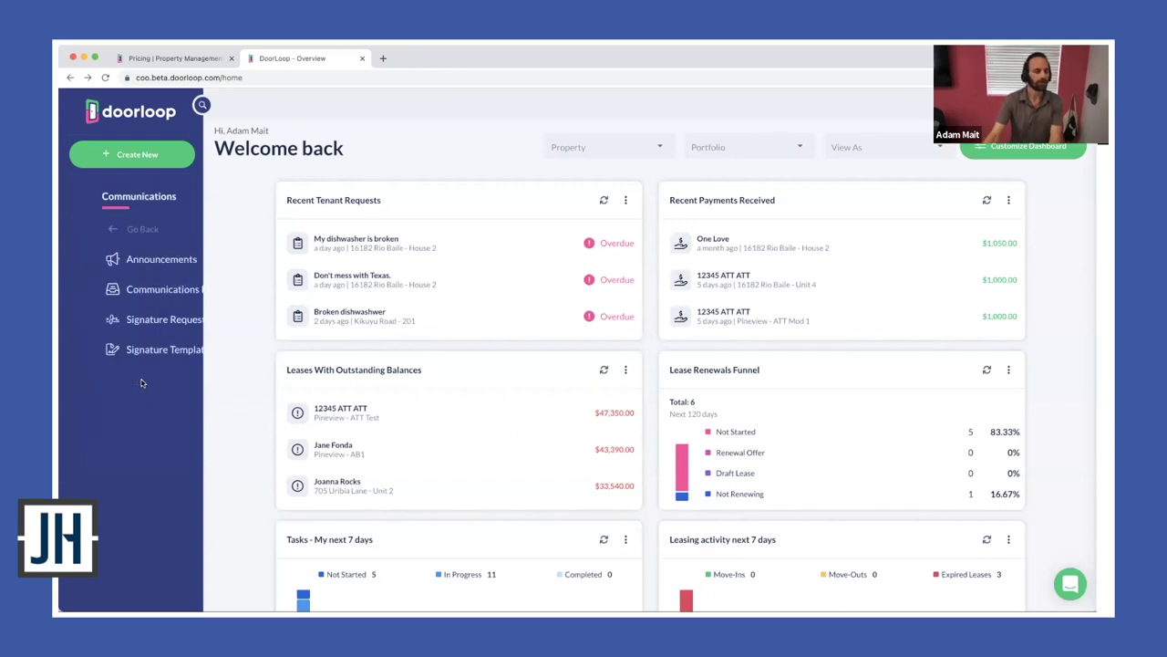
{"action": "left_click", "coordinate": [121, 263]}
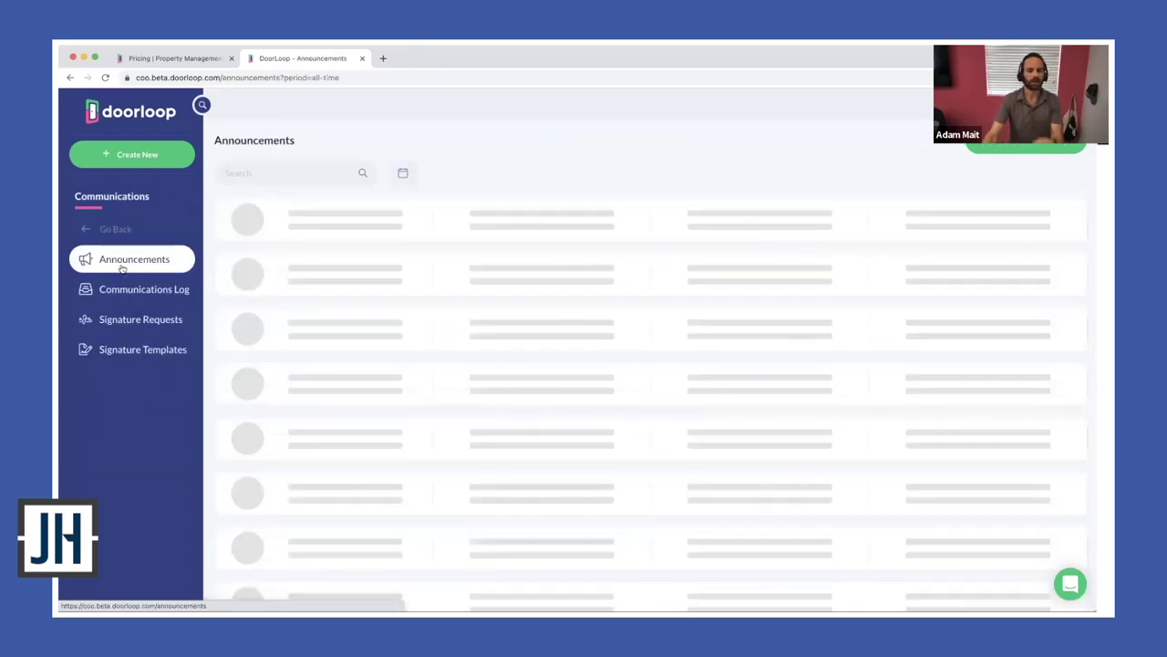
{"action": "left_click", "coordinate": [1026, 147]}
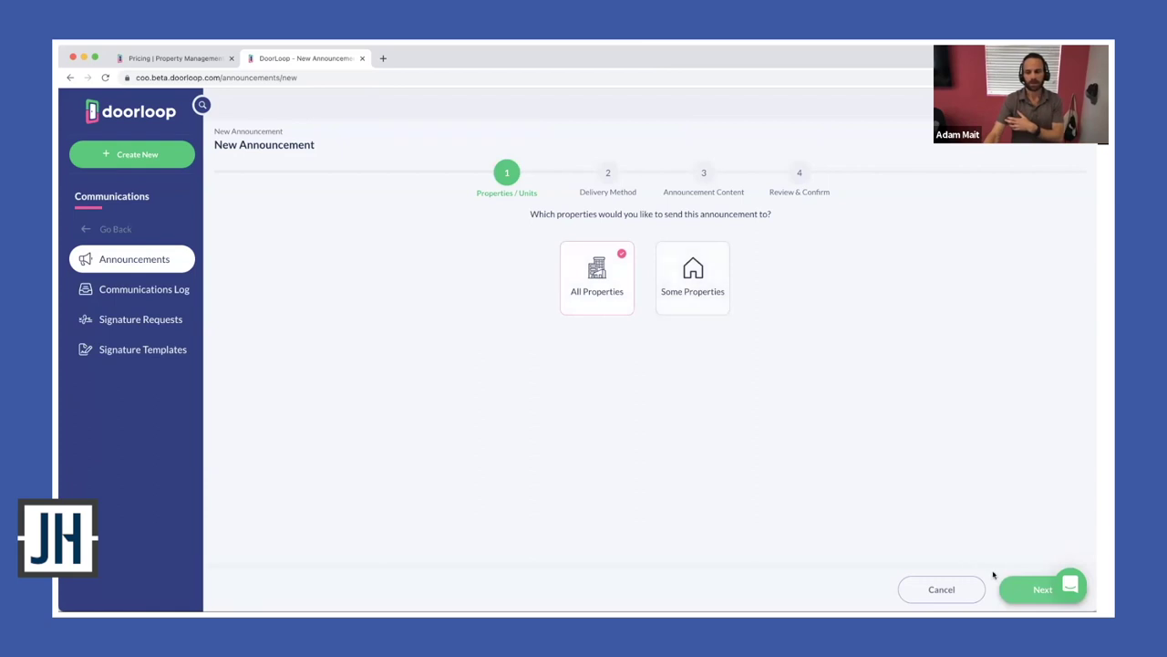
{"action": "left_click", "coordinate": [1018, 589]}
- Enable announcement delivery by email, text message, voice message and tenant portal, and make the portal announcement expire automatically
{"action": "left_click", "coordinate": [512, 250]}
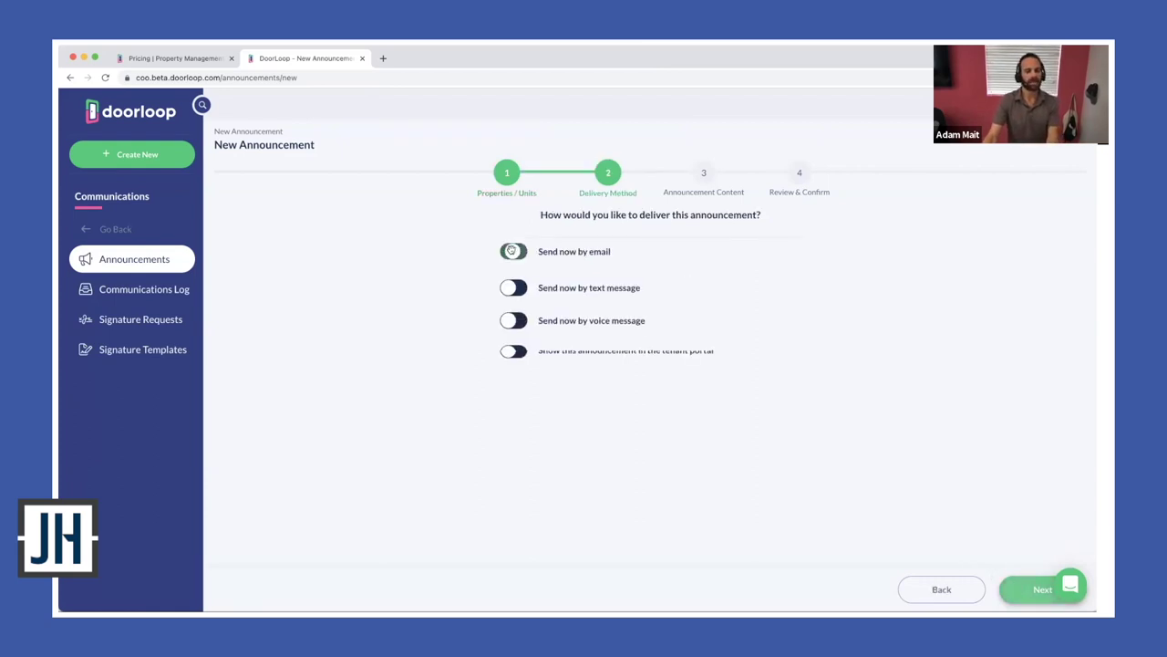
{"action": "left_click", "coordinate": [513, 305]}
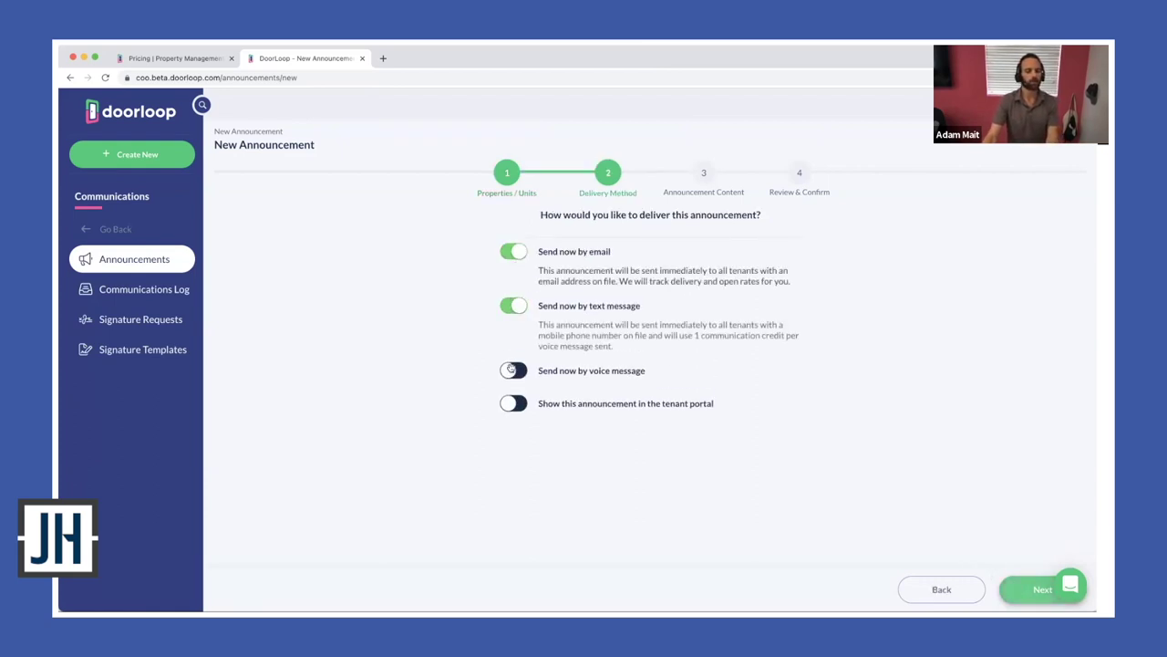
{"action": "left_click", "coordinate": [513, 370]}
{"action": "left_click", "coordinate": [516, 435]}
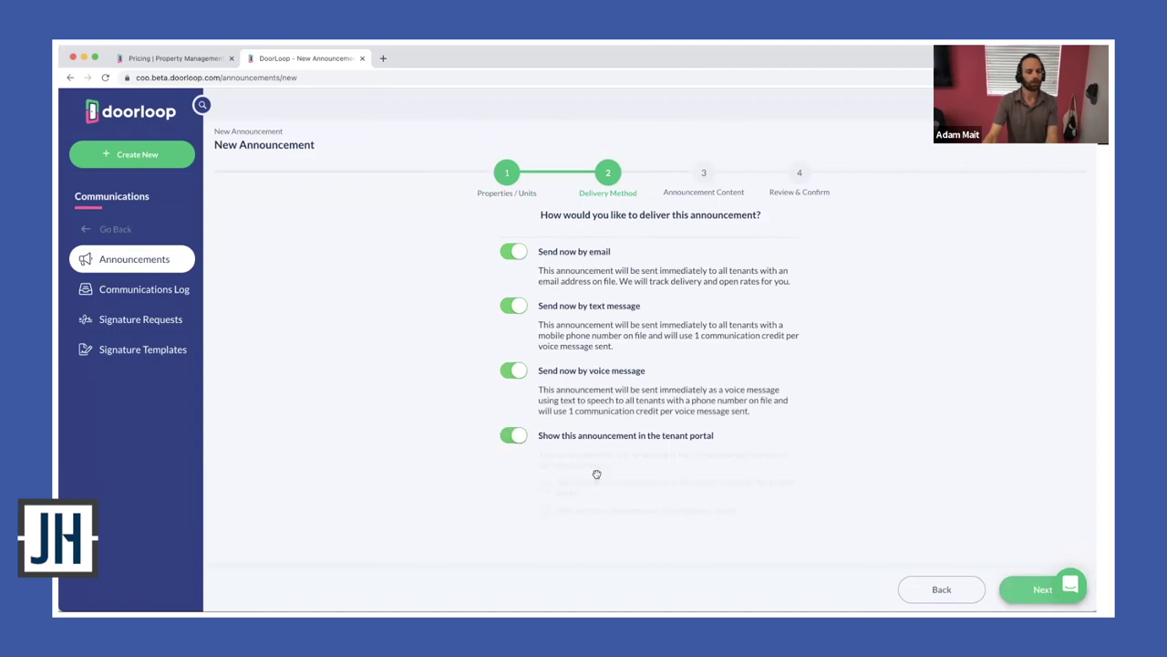
{"action": "left_click", "coordinate": [546, 511]}
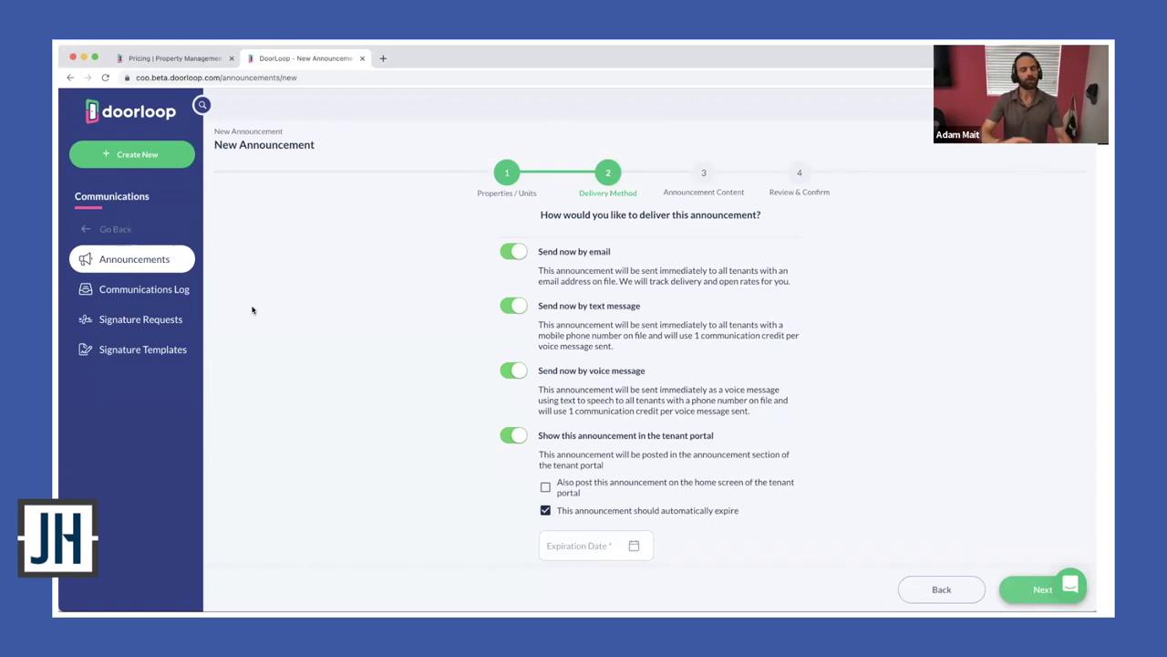
- Leave the announcement draft to view the Communications Log, and return to the dashboard overview
{"action": "left_click", "coordinate": [136, 299]}
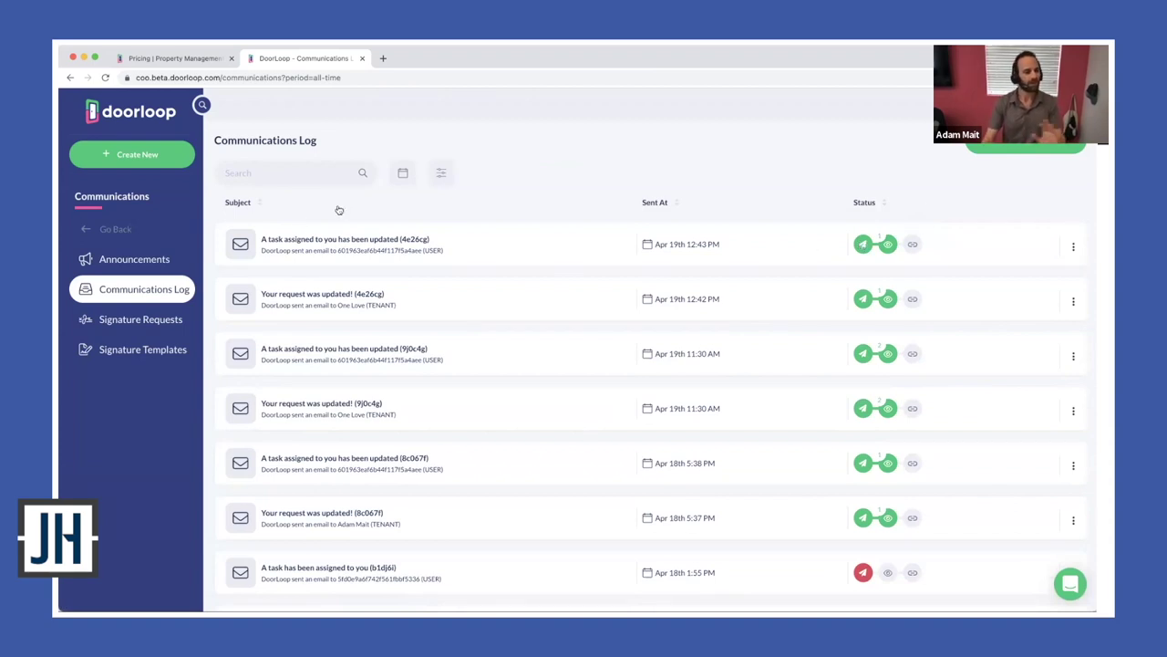
{"action": "left_click", "coordinate": [83, 235]}
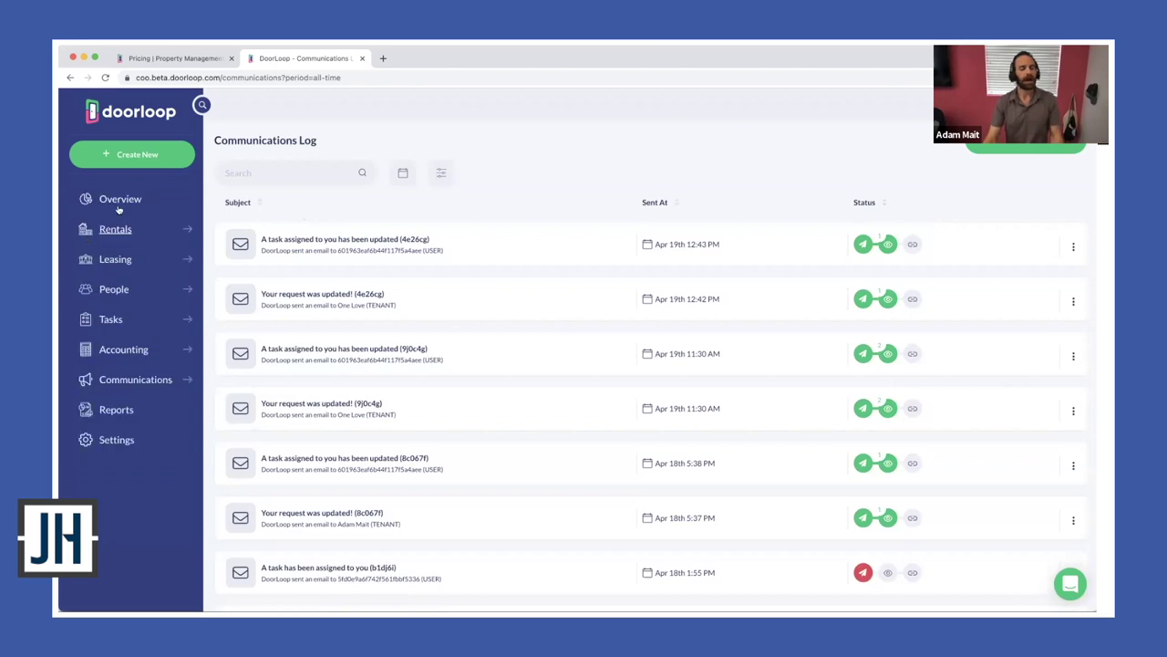
{"action": "left_click", "coordinate": [118, 207]}
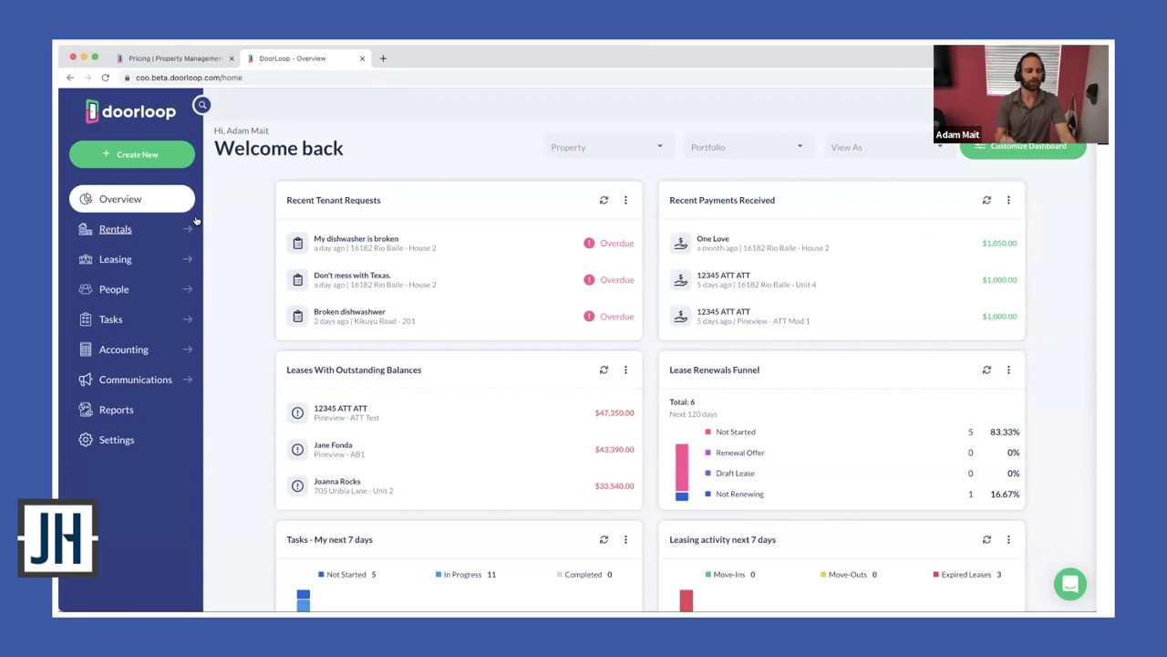
- In the Rent & Payment Notifications settings, enable upcoming rent reminders by email and text, 7 days before rent is due
{"action": "left_click", "coordinate": [132, 439]}
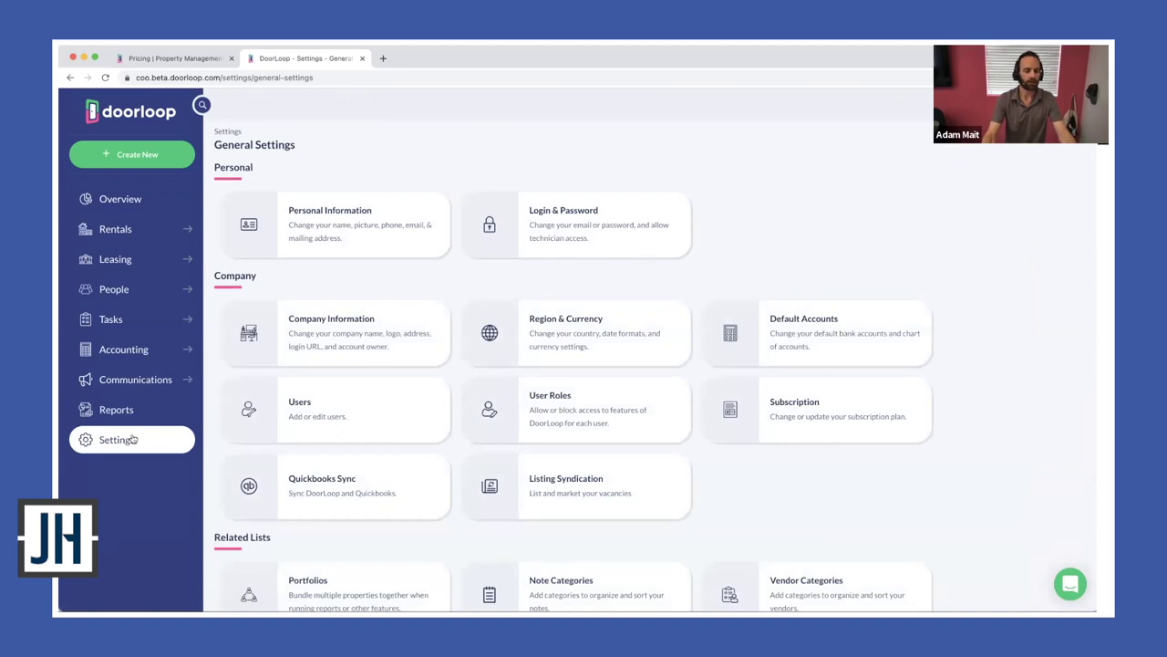
{"action": "scroll", "coordinate": [570, 396], "scroll_direction": "down", "scroll_amount": 5}
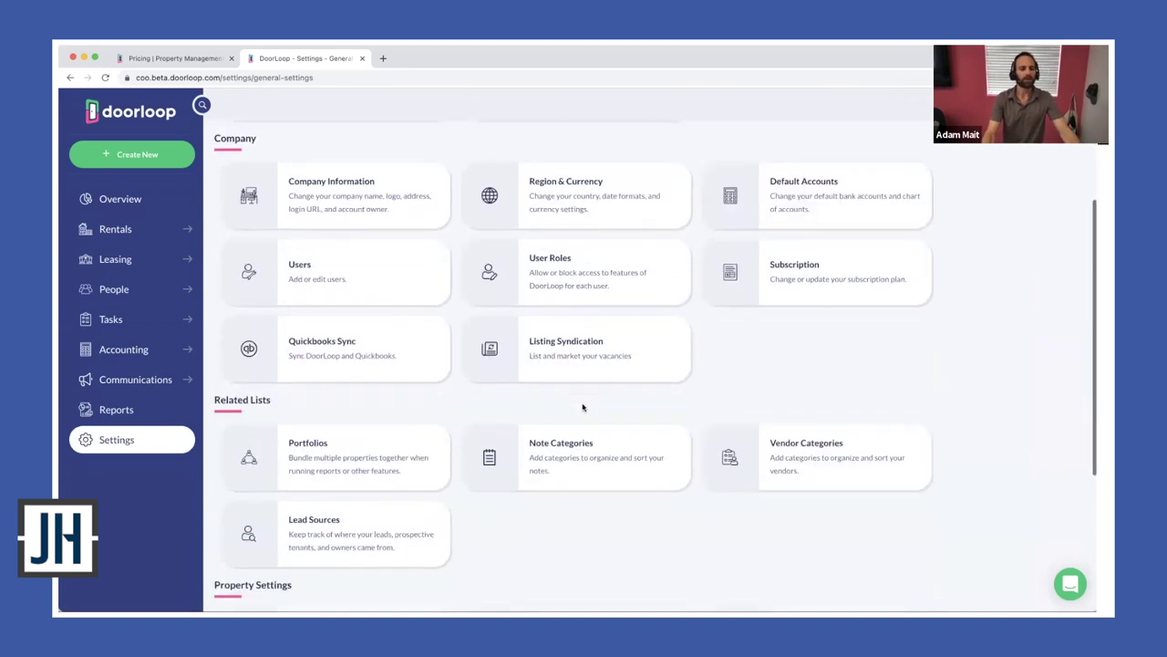
{"action": "left_click", "coordinate": [581, 402]}
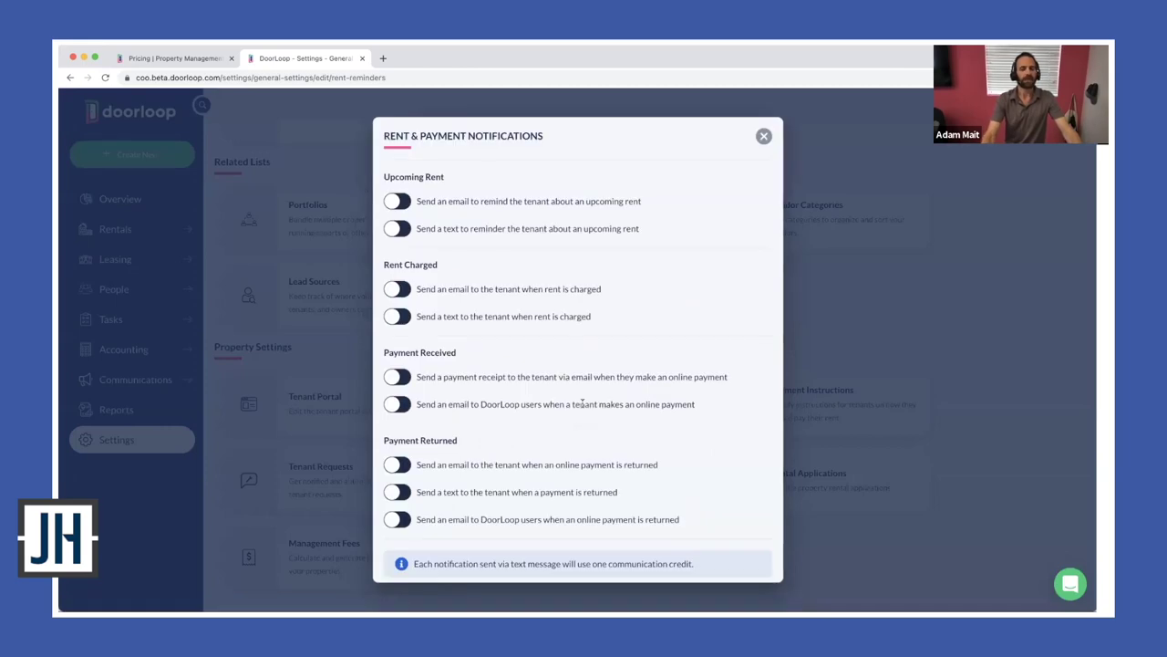
{"action": "left_click", "coordinate": [398, 200]}
{"action": "left_click", "coordinate": [398, 228]}
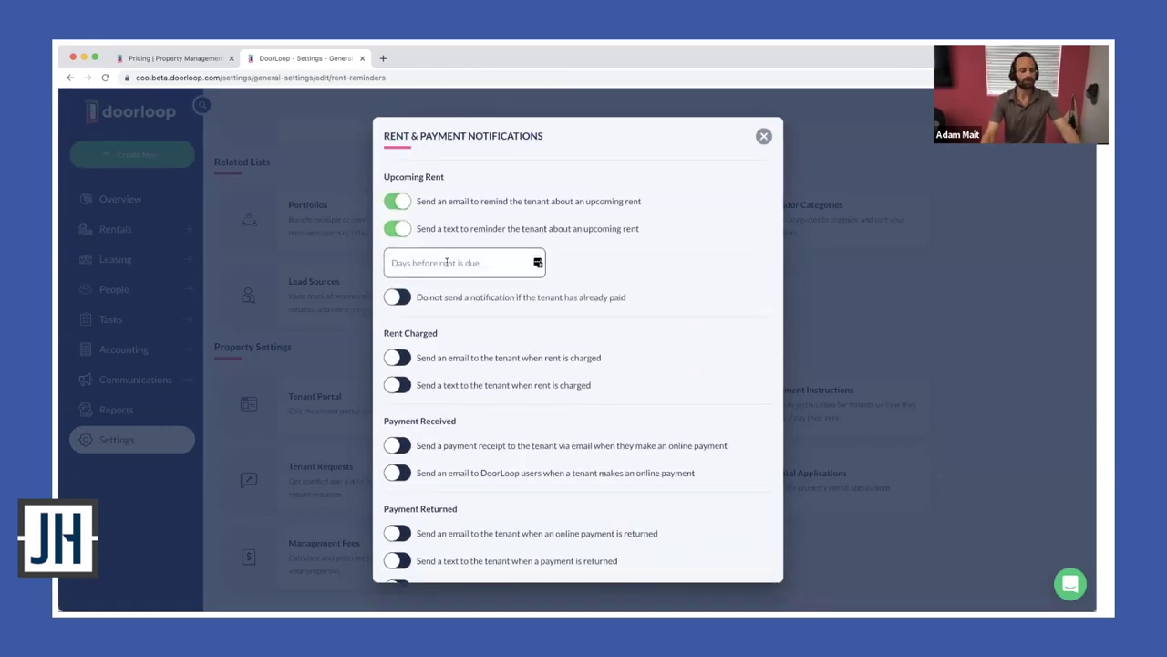
{"action": "left_click", "coordinate": [446, 263]}
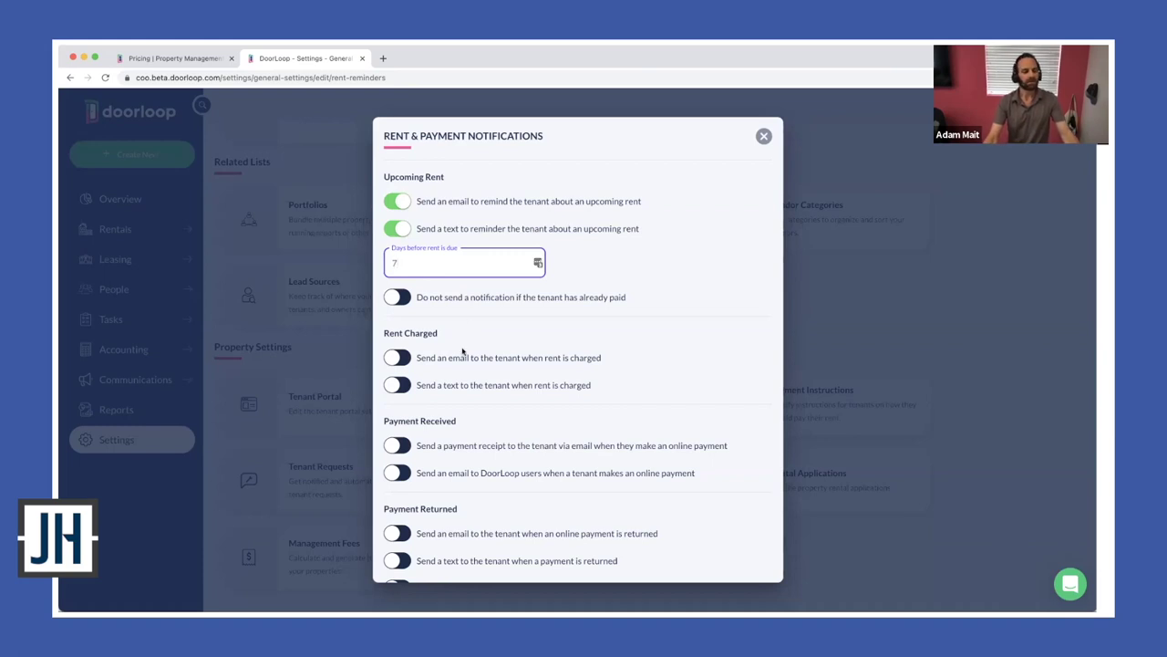
- Enable the email and text notifications sent to the tenant when rent is charged
{"action": "scroll", "coordinate": [428, 291], "scroll_direction": "down", "scroll_amount": 3}
{"action": "left_click", "coordinate": [397, 228]}
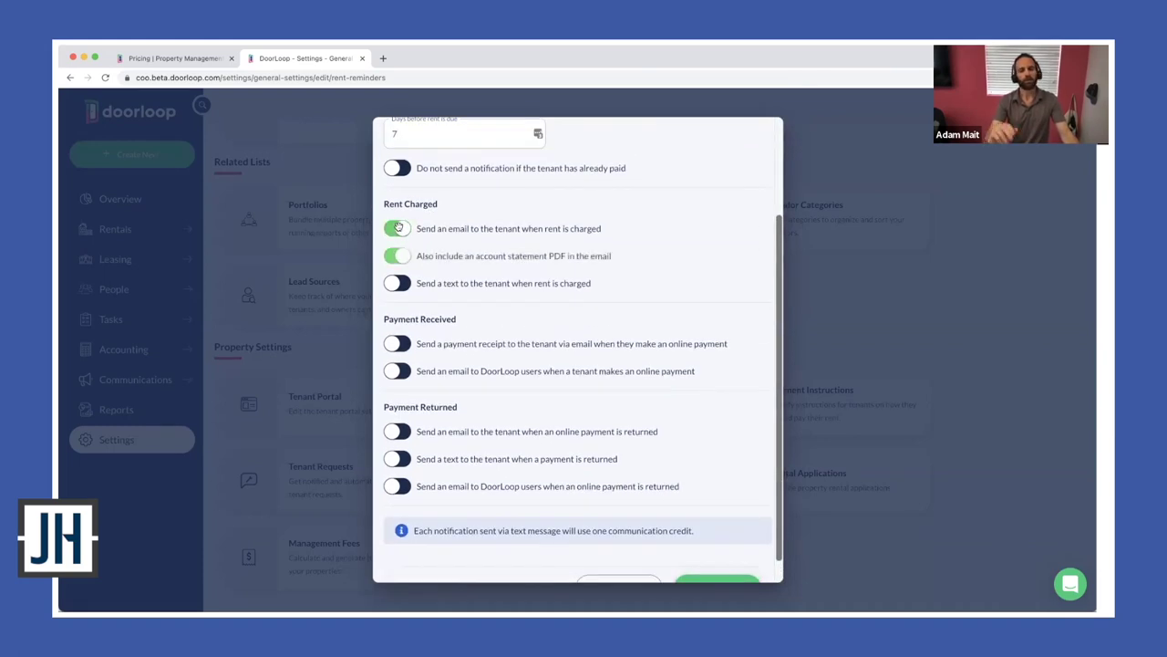
{"action": "left_click_drag", "start_coordinate": [611, 257], "coordinate": [451, 255]}
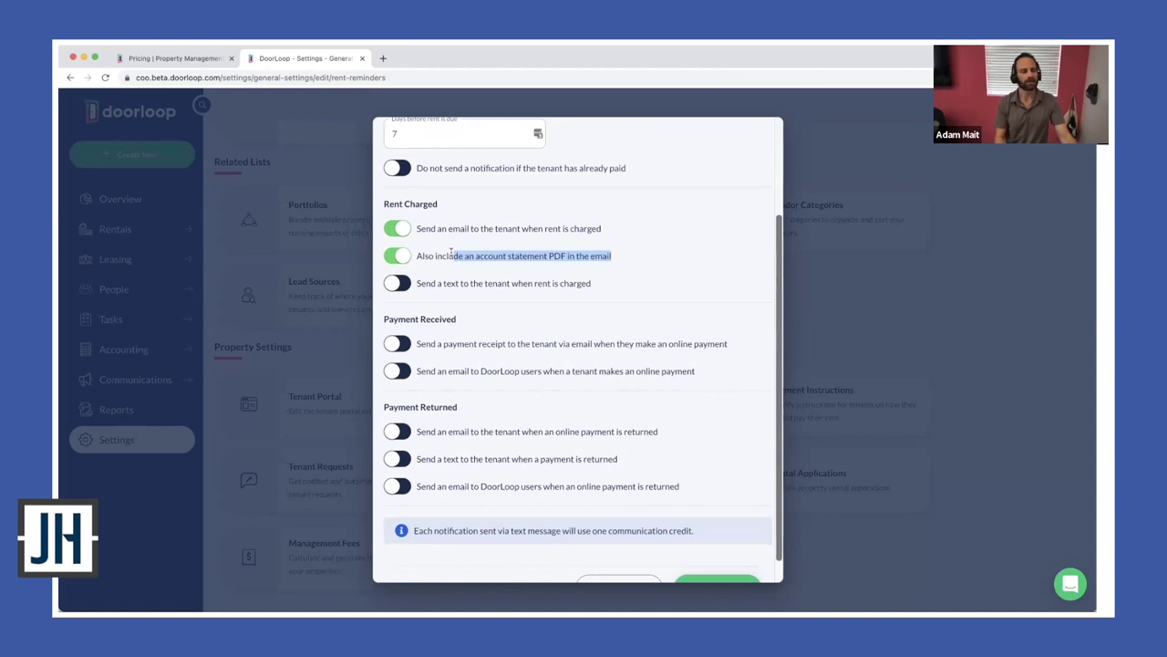
{"action": "left_click", "coordinate": [399, 283]}
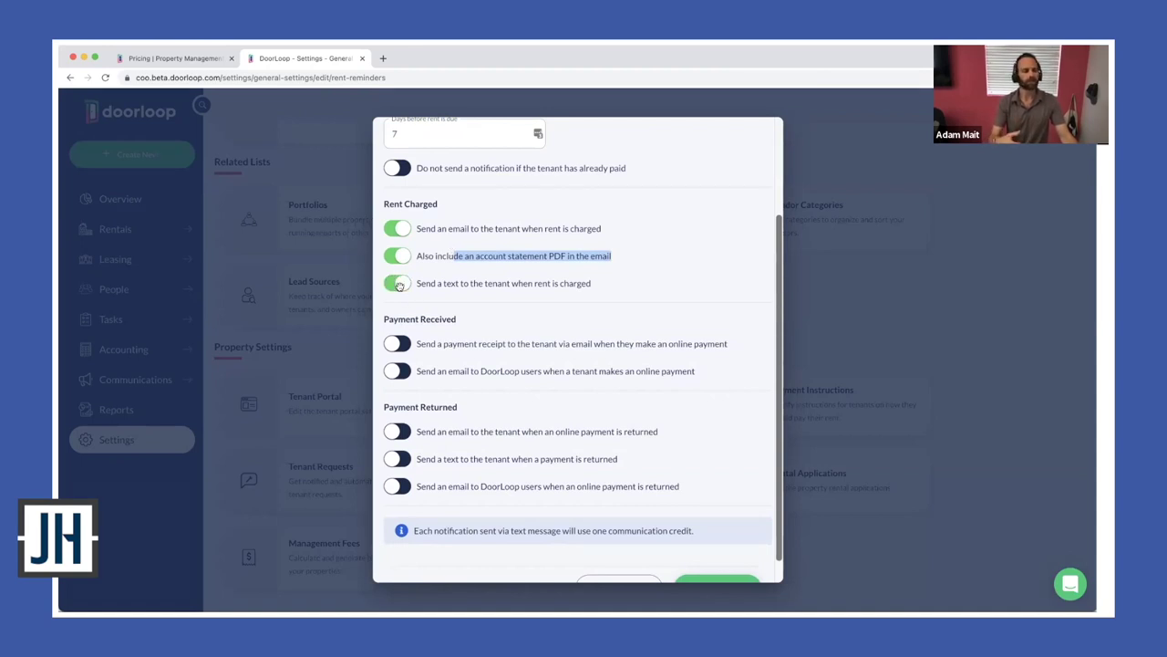
- Enable emailed payment receipts for tenants and online payment alerts for DoorLoop users, keeping only one user selected as recipient
{"action": "left_click", "coordinate": [392, 344]}
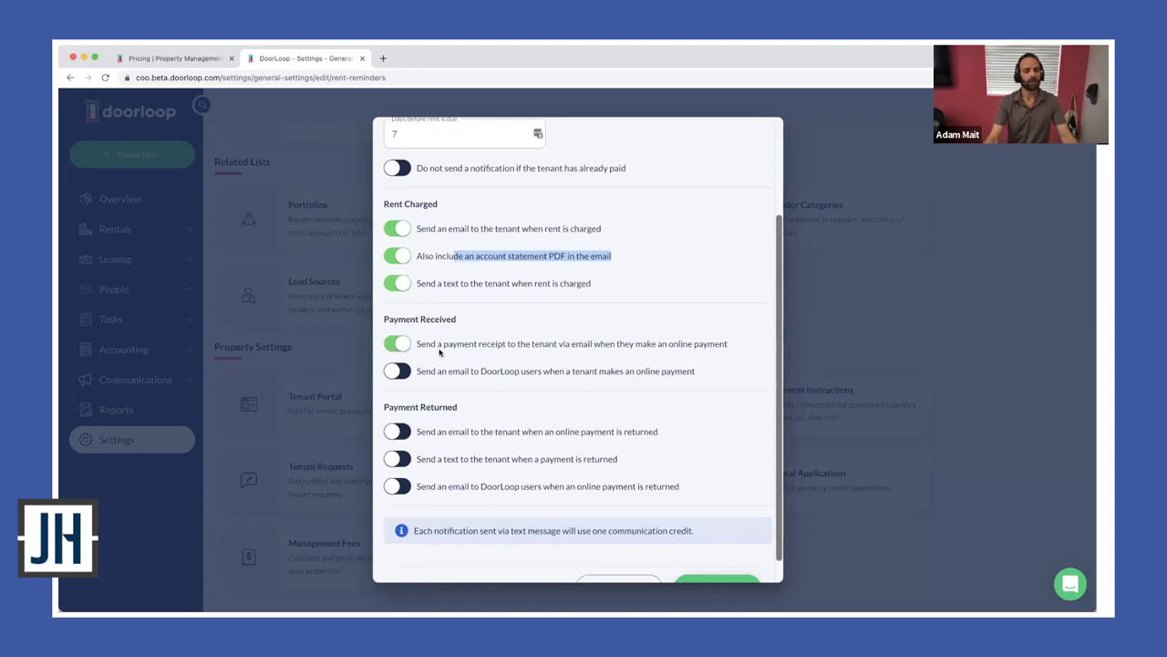
{"action": "left_click_drag", "start_coordinate": [438, 345], "coordinate": [645, 345]}
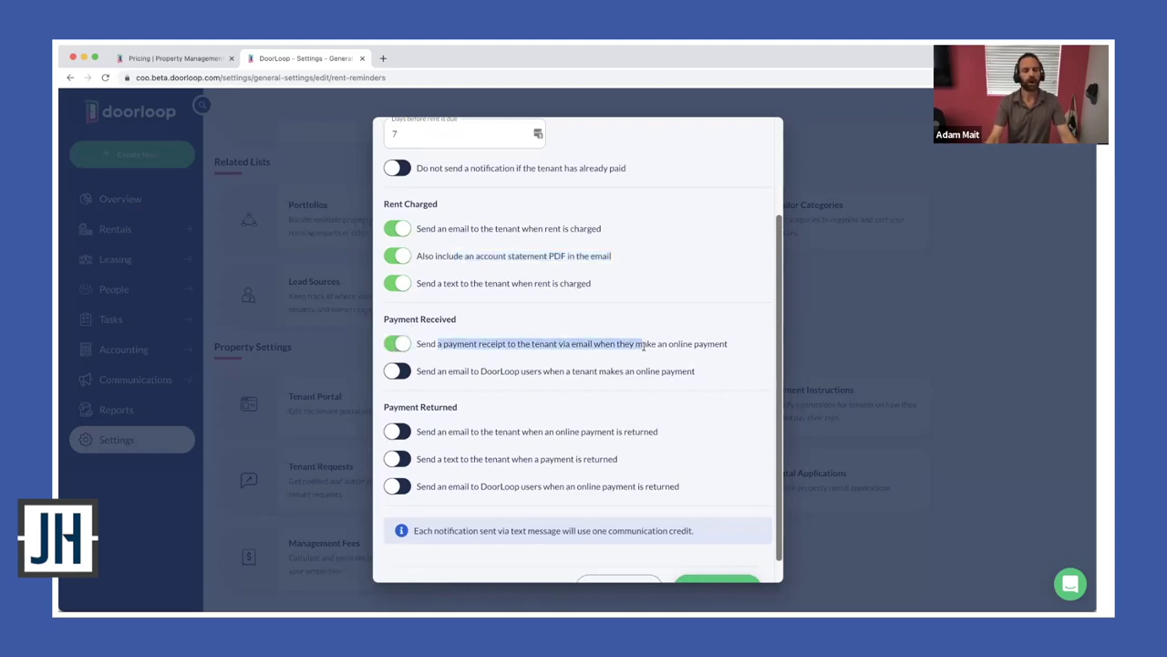
{"action": "left_click", "coordinate": [643, 345]}
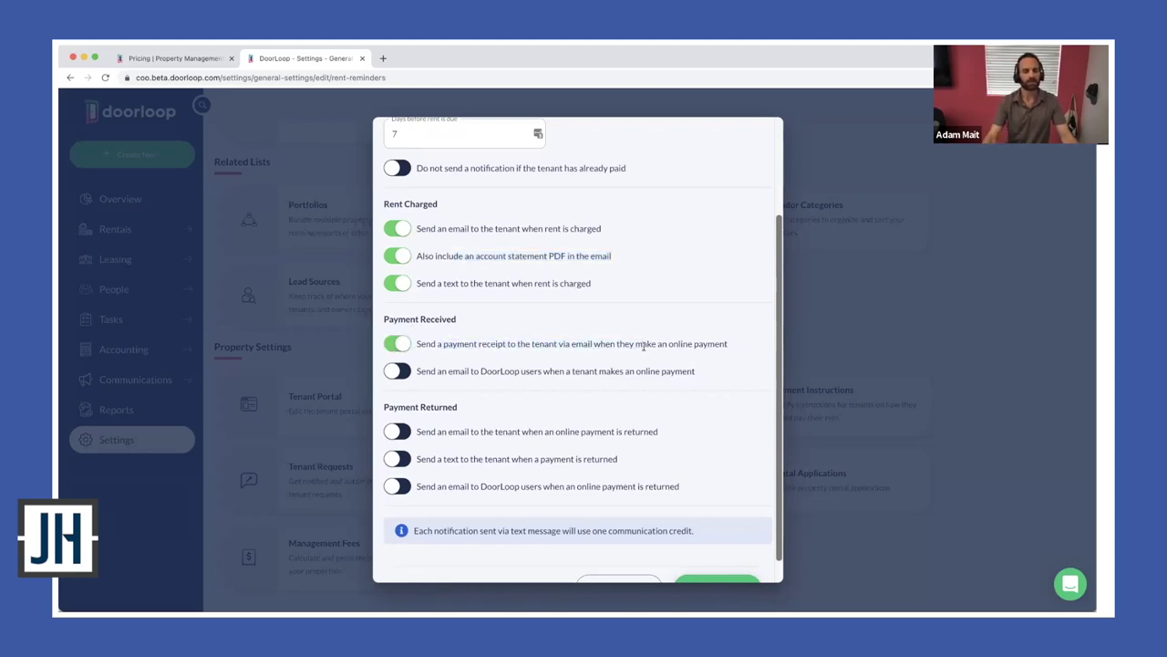
{"action": "left_click", "coordinate": [394, 371]}
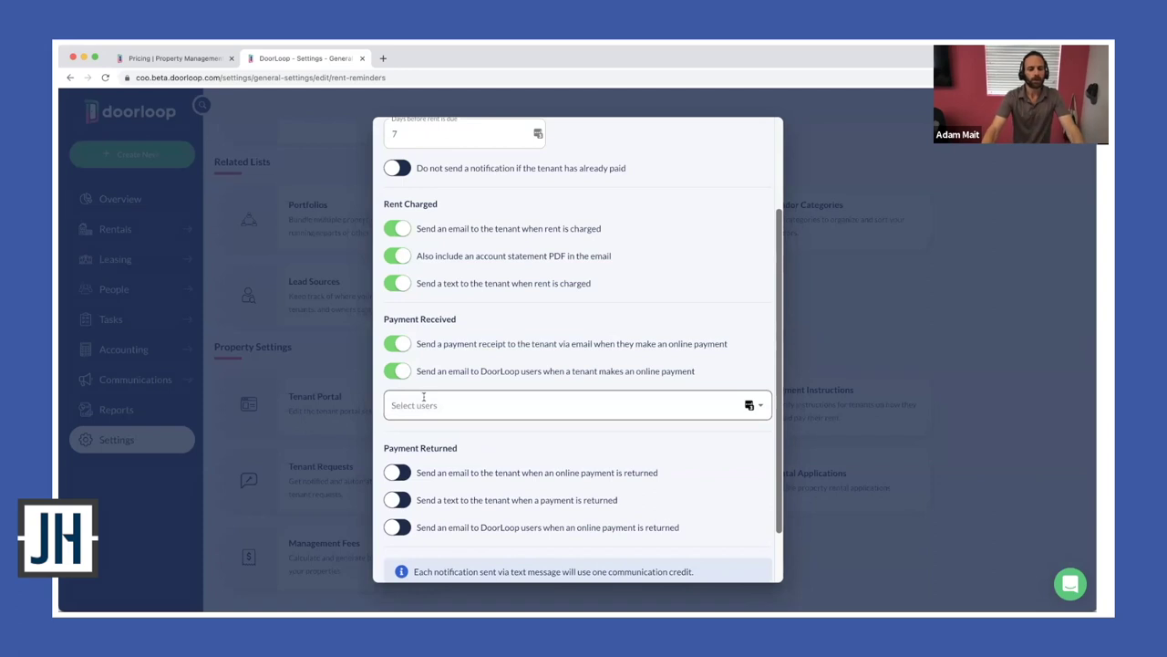
{"action": "left_click", "coordinate": [423, 398]}
{"action": "left_click", "coordinate": [421, 240]}
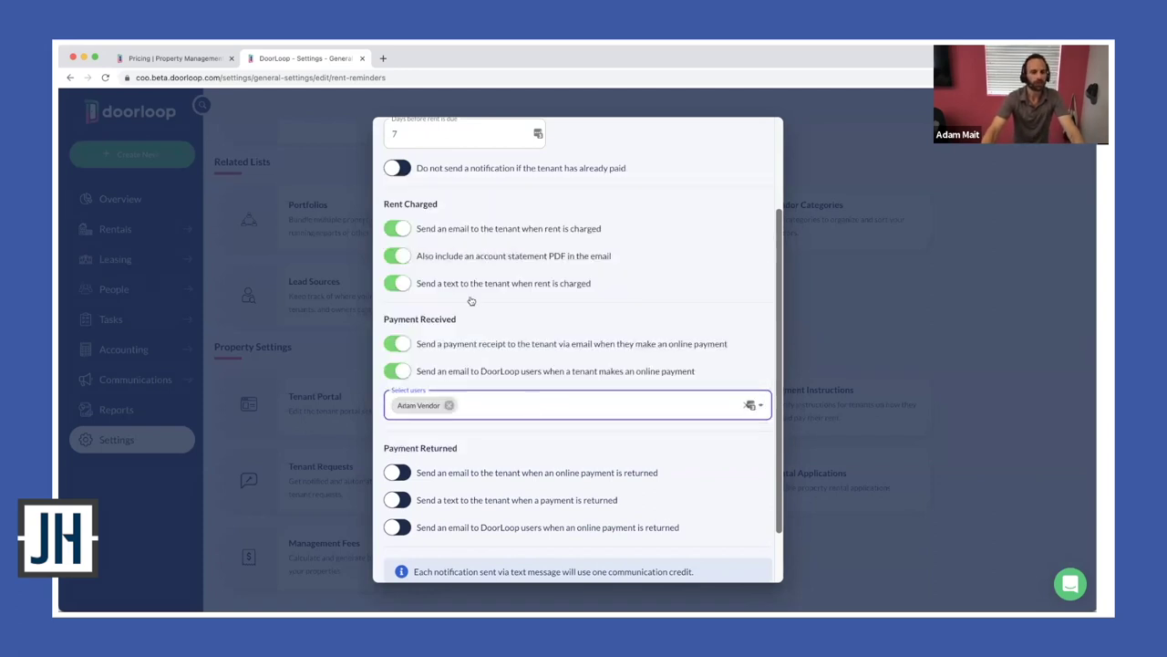
{"action": "left_click", "coordinate": [458, 187]}
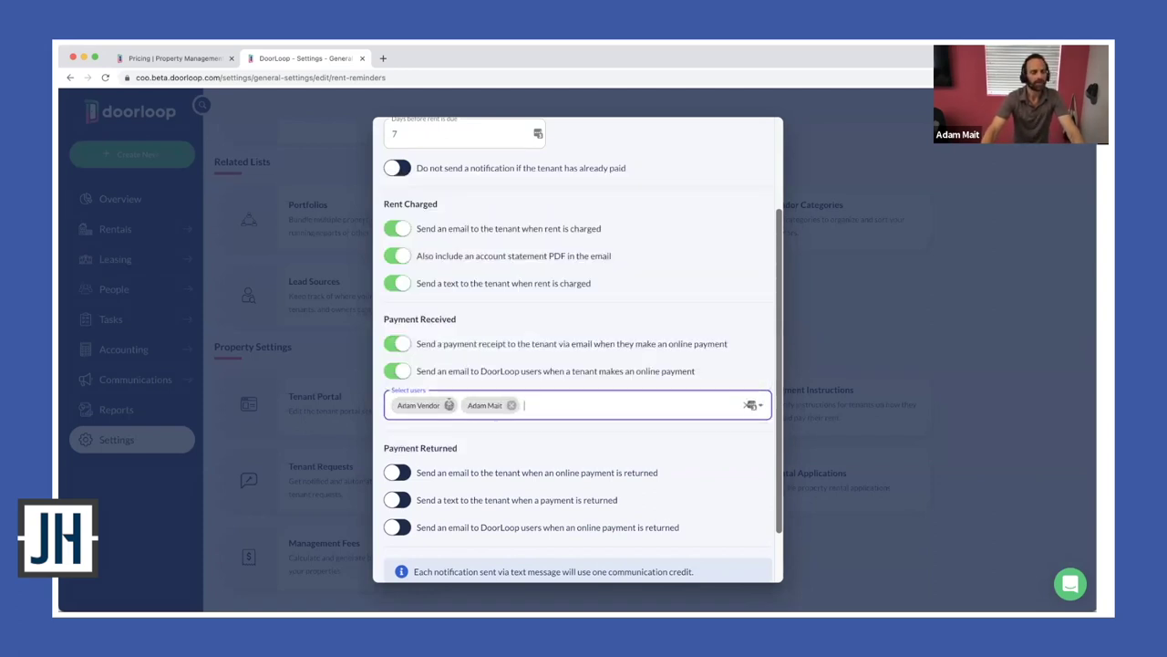
{"action": "left_click", "coordinate": [449, 405]}
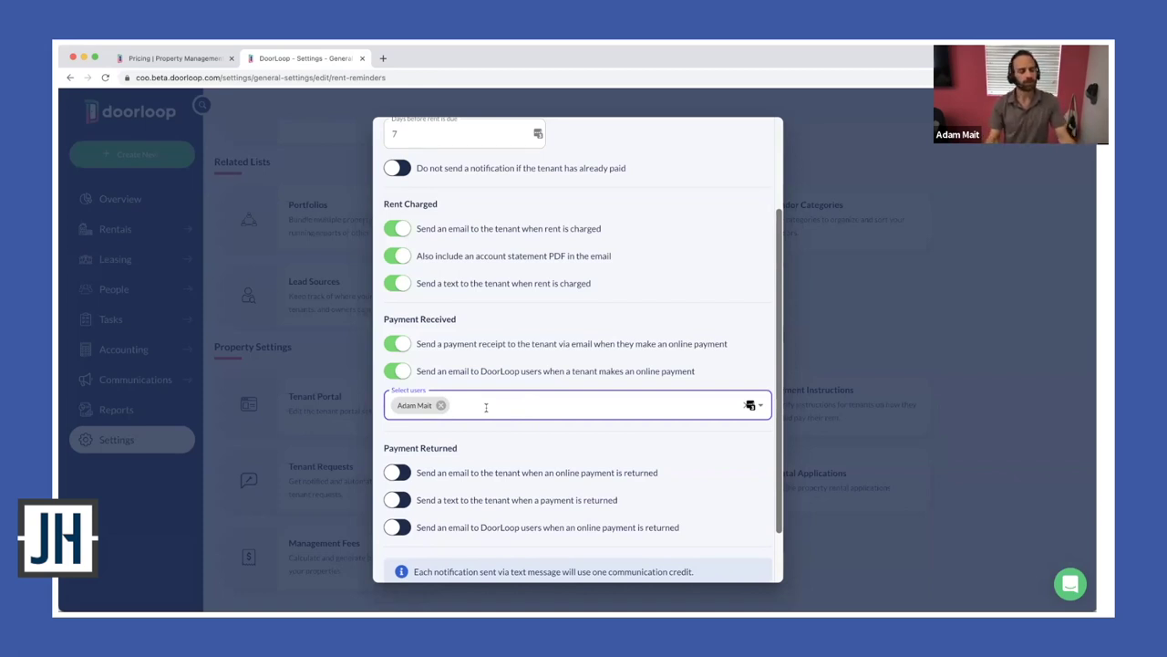
- Dismiss the rent and payment notification changes without saving and return to the dashboard overview
{"action": "scroll", "coordinate": [486, 407], "scroll_direction": "down", "scroll_amount": 3}
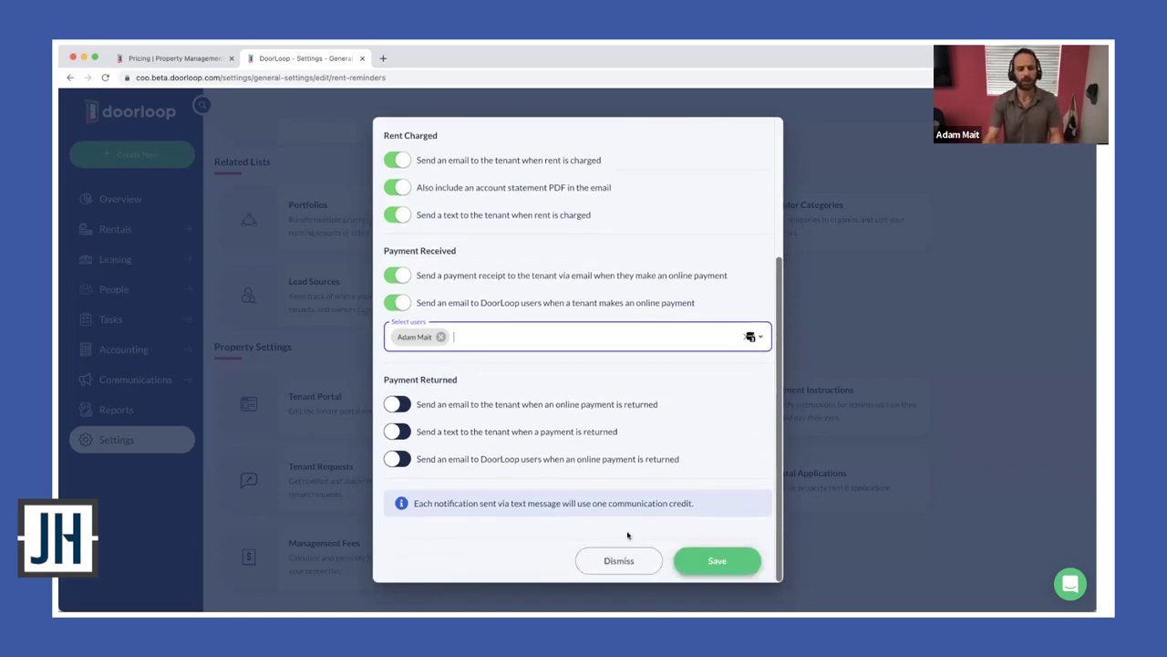
{"action": "left_click", "coordinate": [634, 566]}
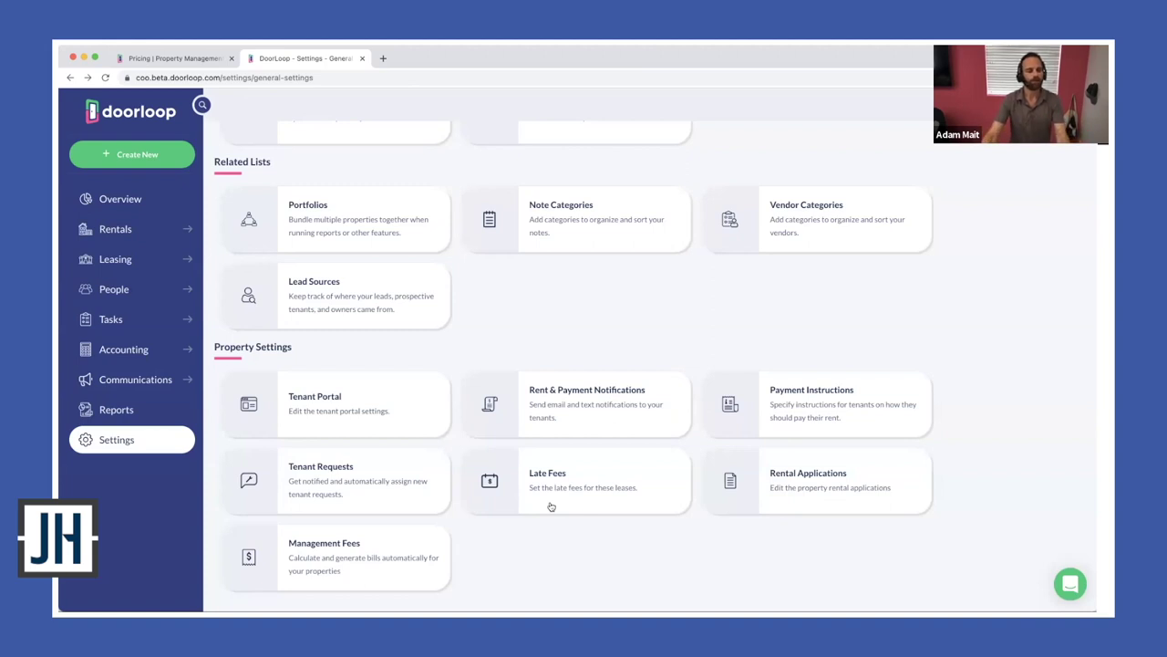
{"action": "left_click", "coordinate": [123, 198]}
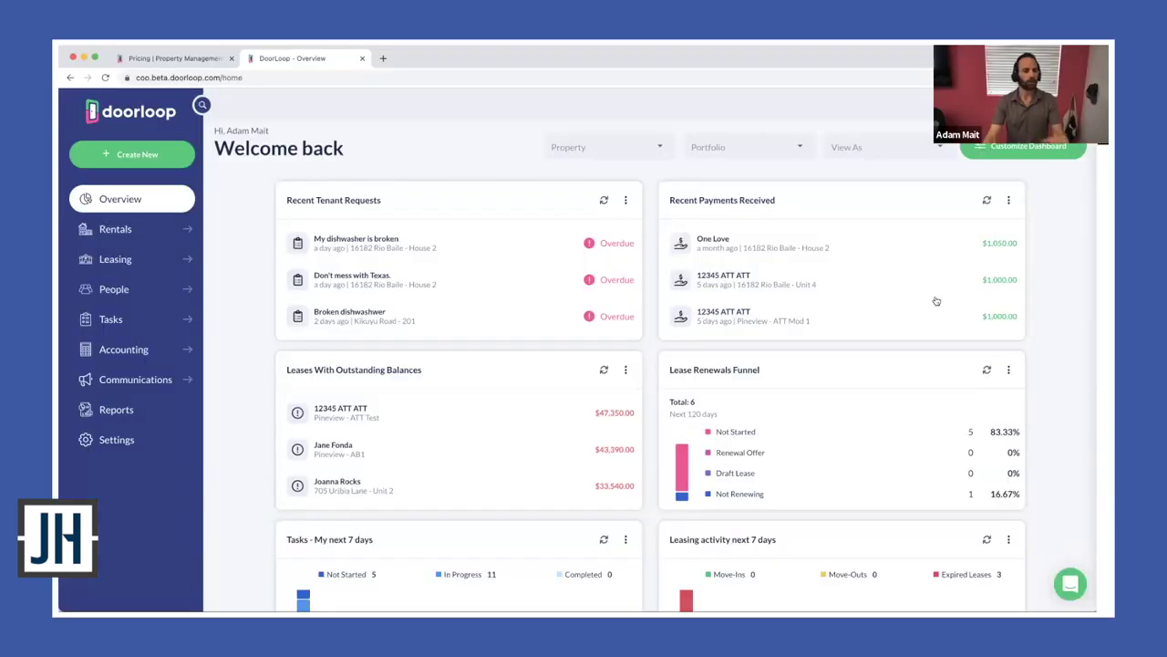
- Open a blank new task form to view its fields, and cancel it without creating a task
{"action": "left_click", "coordinate": [129, 153]}
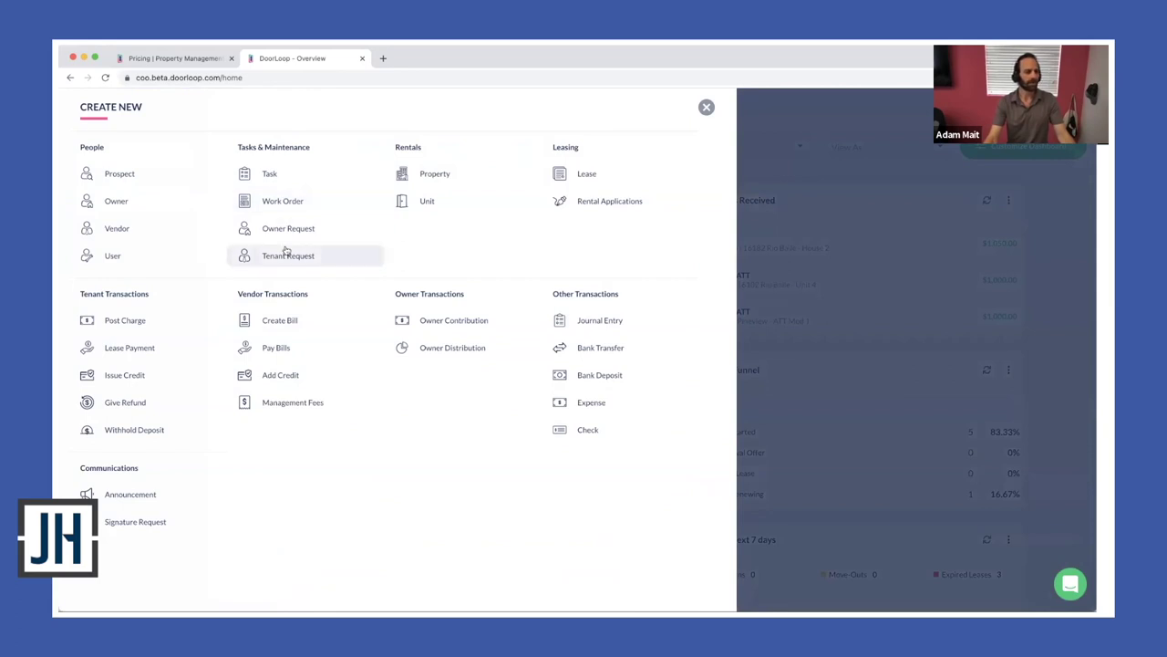
{"action": "left_click", "coordinate": [264, 181]}
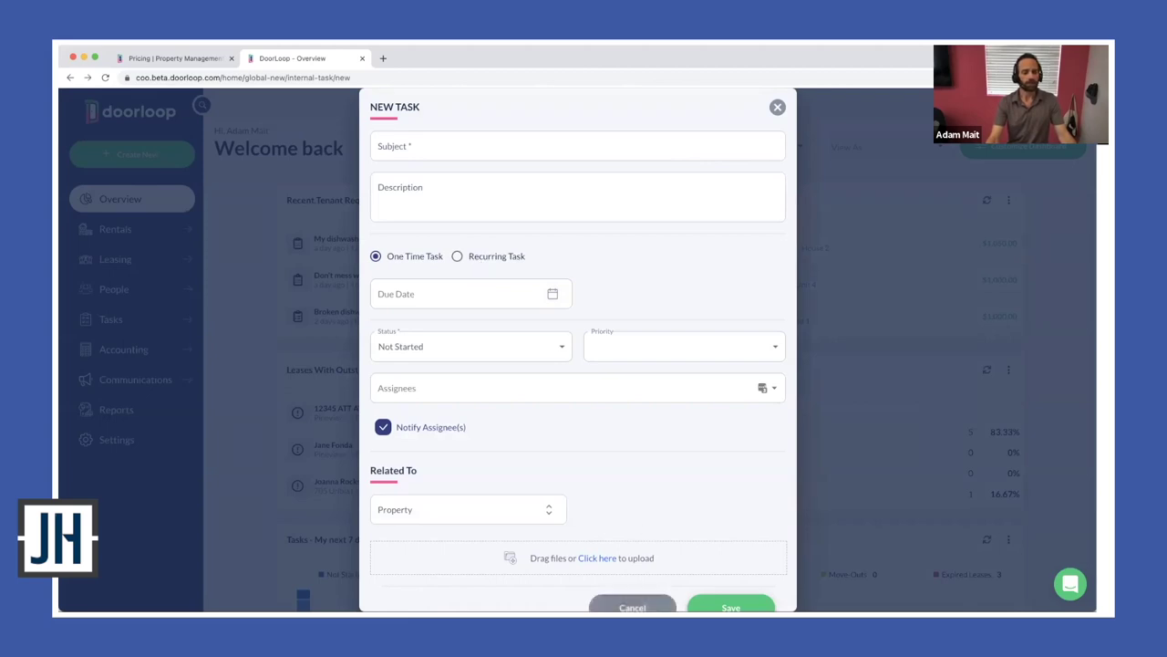
{"action": "left_click", "coordinate": [632, 607]}
- View the blank new tenant request form, close it, and look over the list of record types that can be created
{"action": "left_click", "coordinate": [146, 153]}
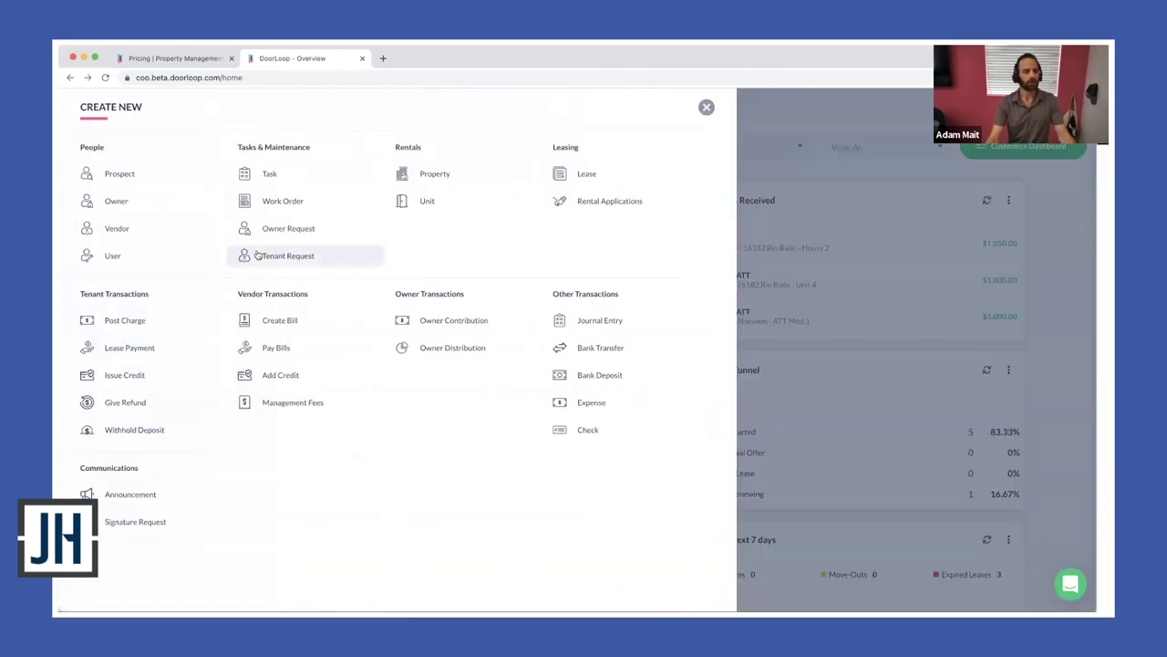
{"action": "left_click", "coordinate": [258, 255]}
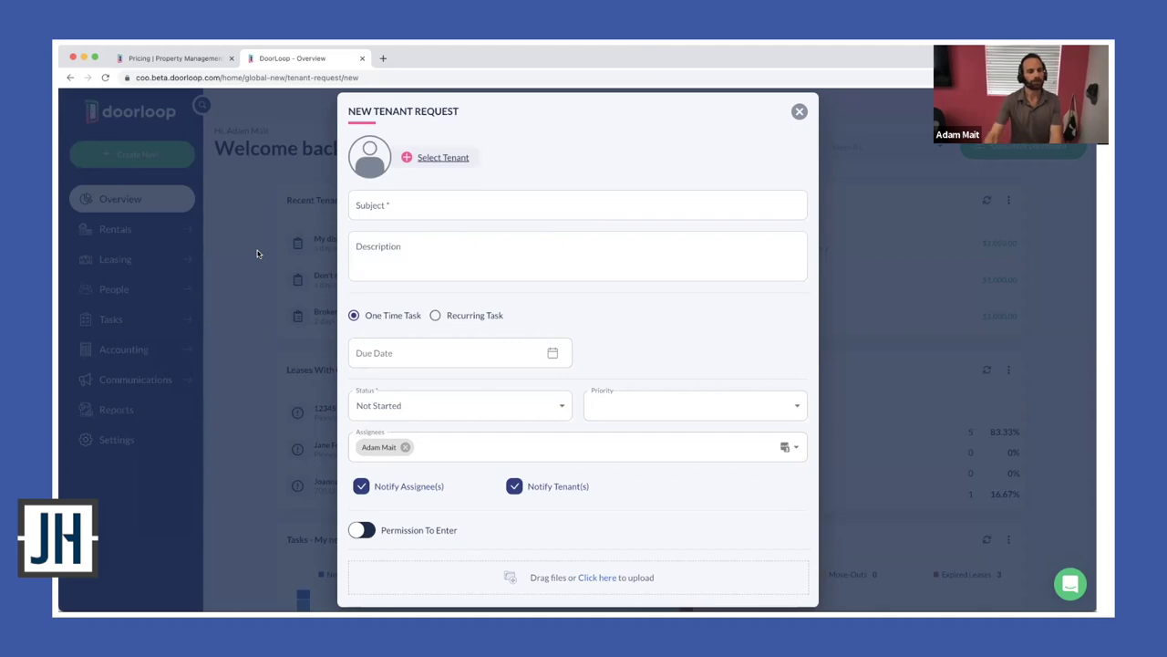
{"action": "left_click", "coordinate": [793, 115]}
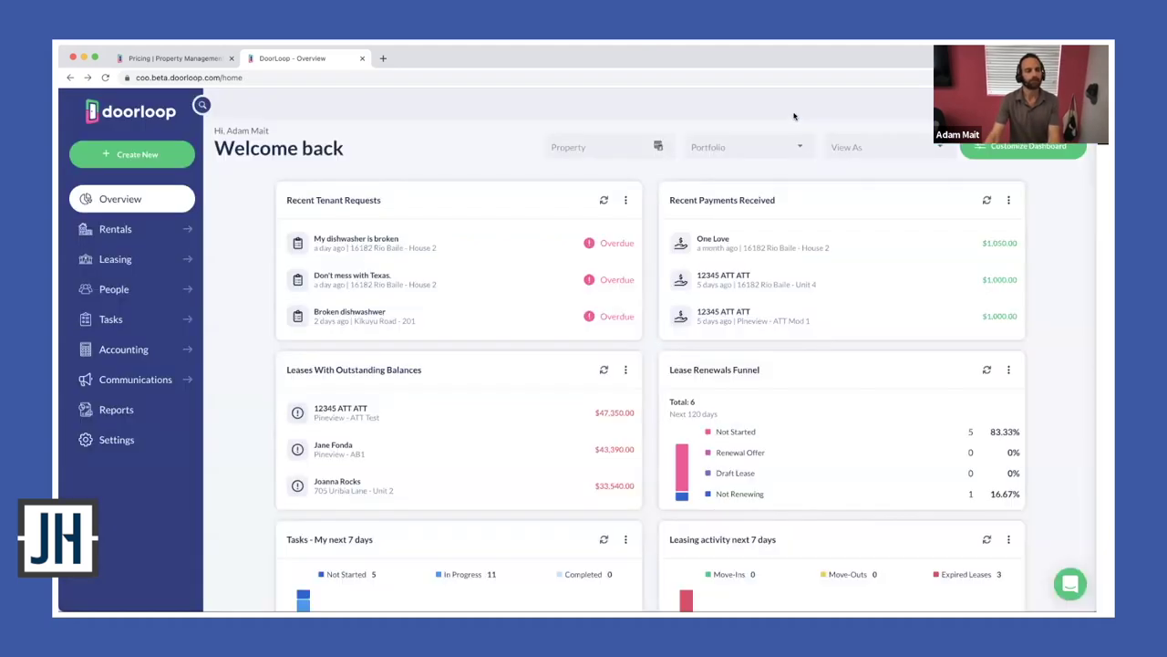
{"action": "left_click", "coordinate": [132, 155]}
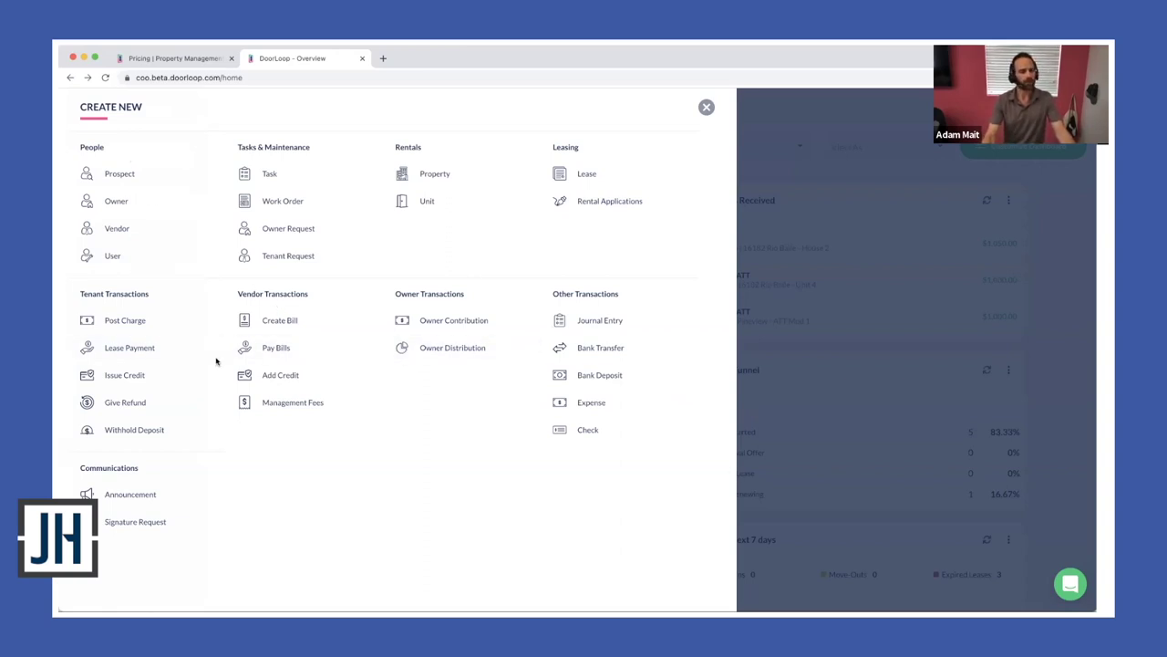
{"action": "left_click", "coordinate": [881, 244]}
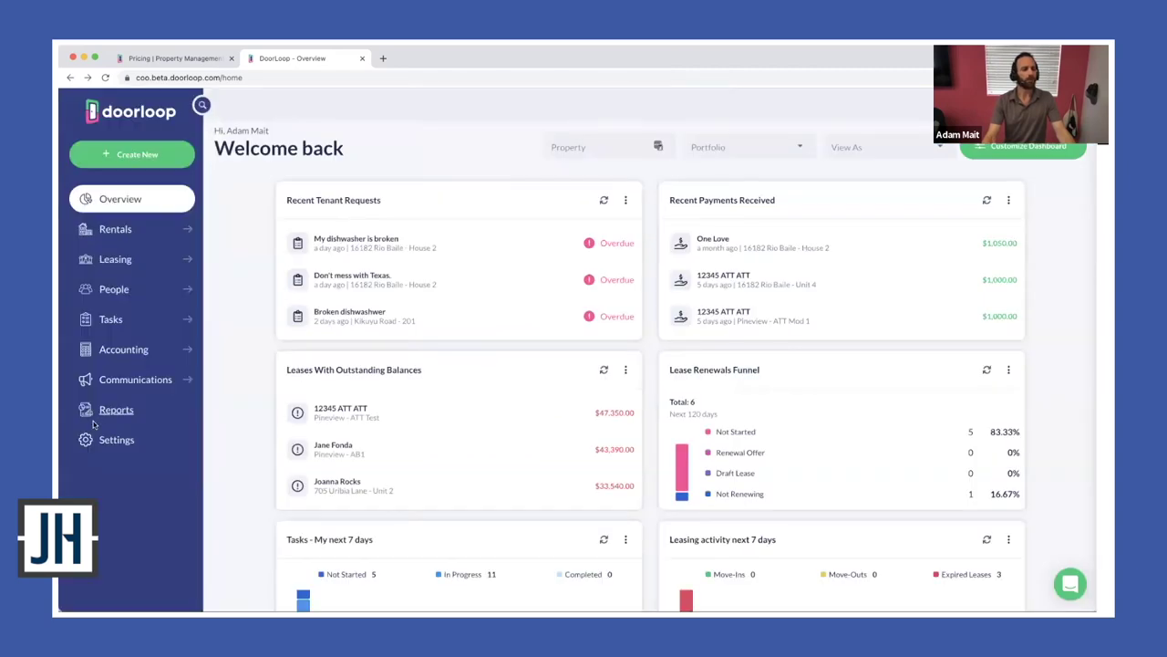
- Open the Profit and Loss report, show its additional filters and check the accounting method options, keeping Cash
{"action": "left_click", "coordinate": [95, 419]}
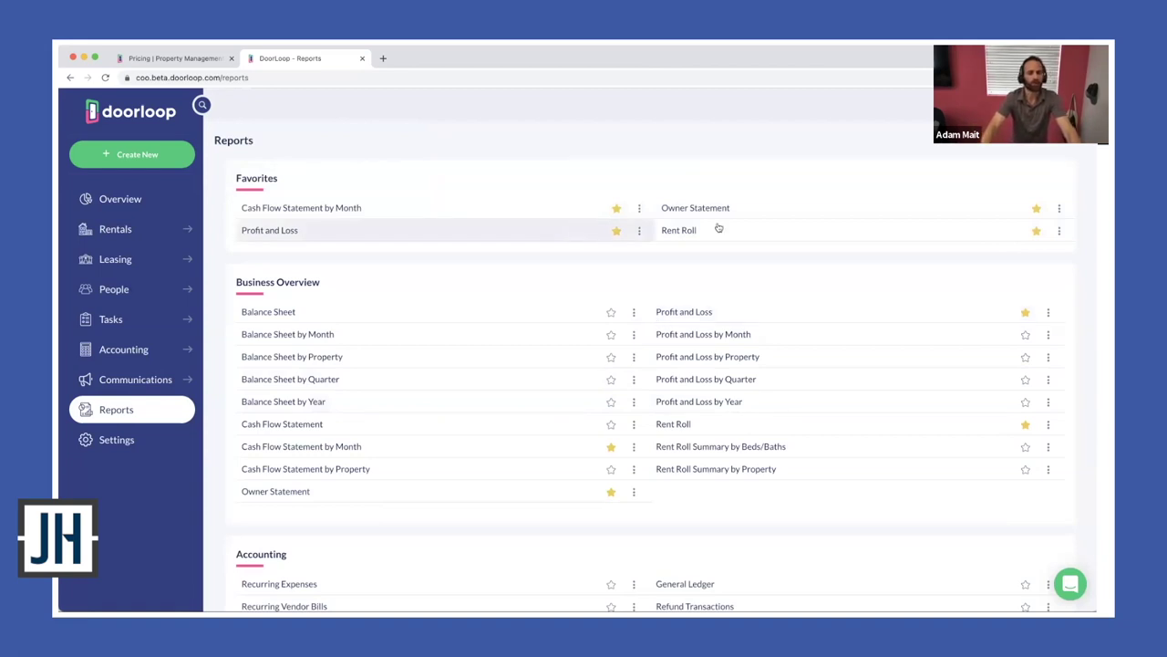
{"action": "left_click", "coordinate": [285, 231]}
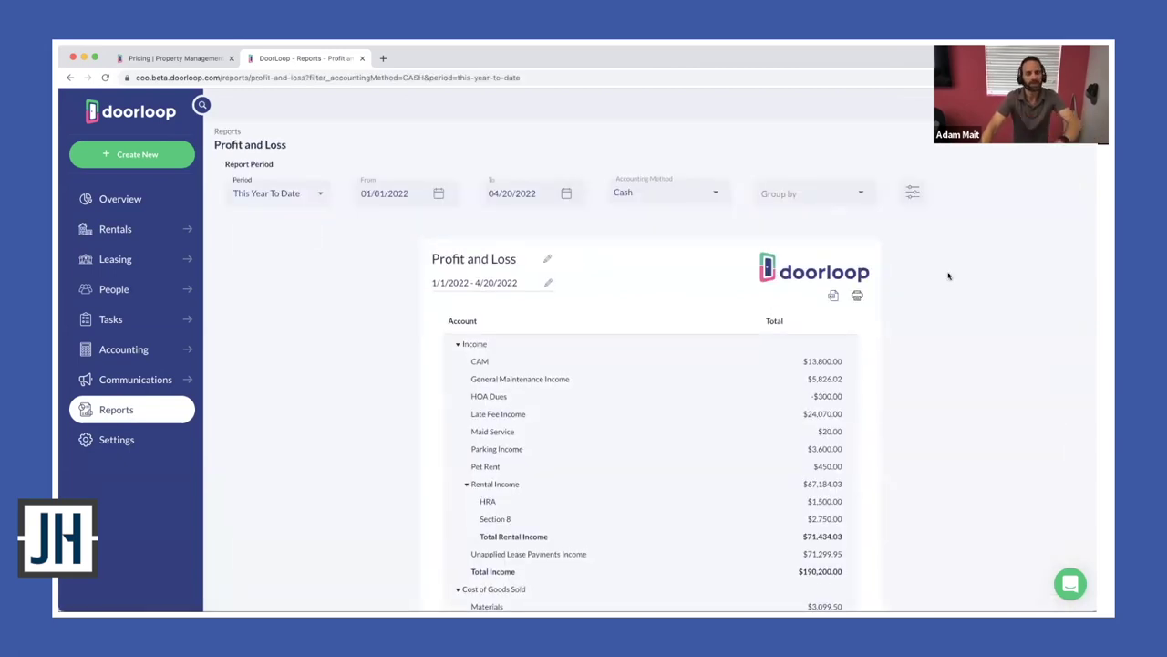
{"action": "left_click", "coordinate": [912, 192]}
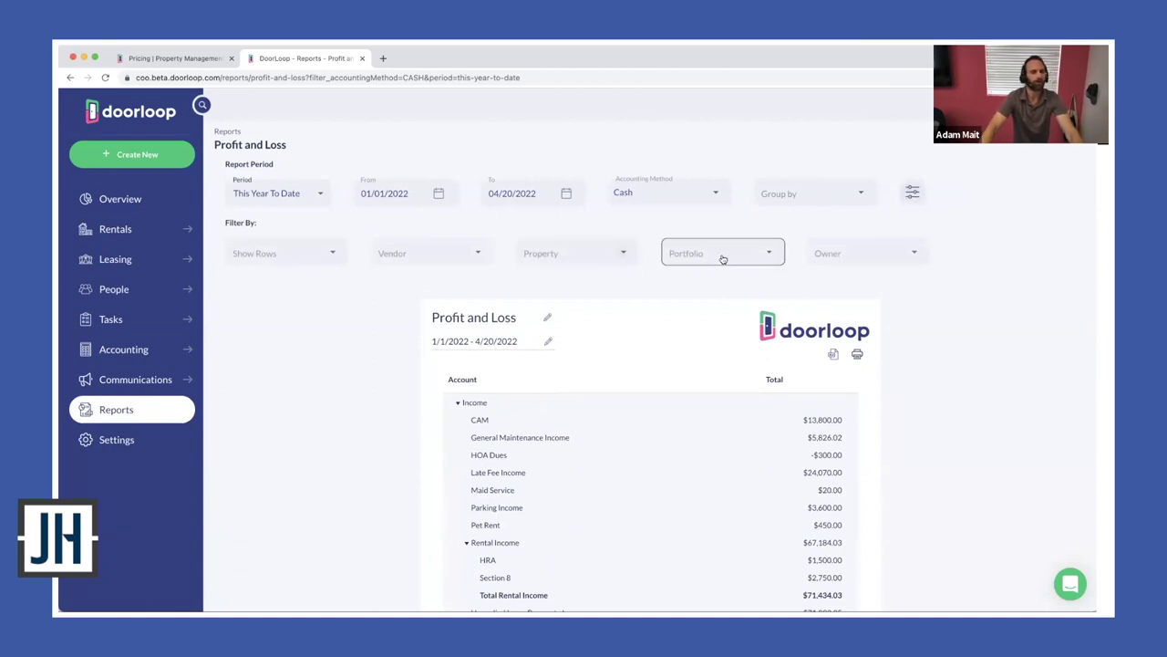
{"action": "left_click", "coordinate": [719, 200]}
{"action": "left_click", "coordinate": [945, 280]}
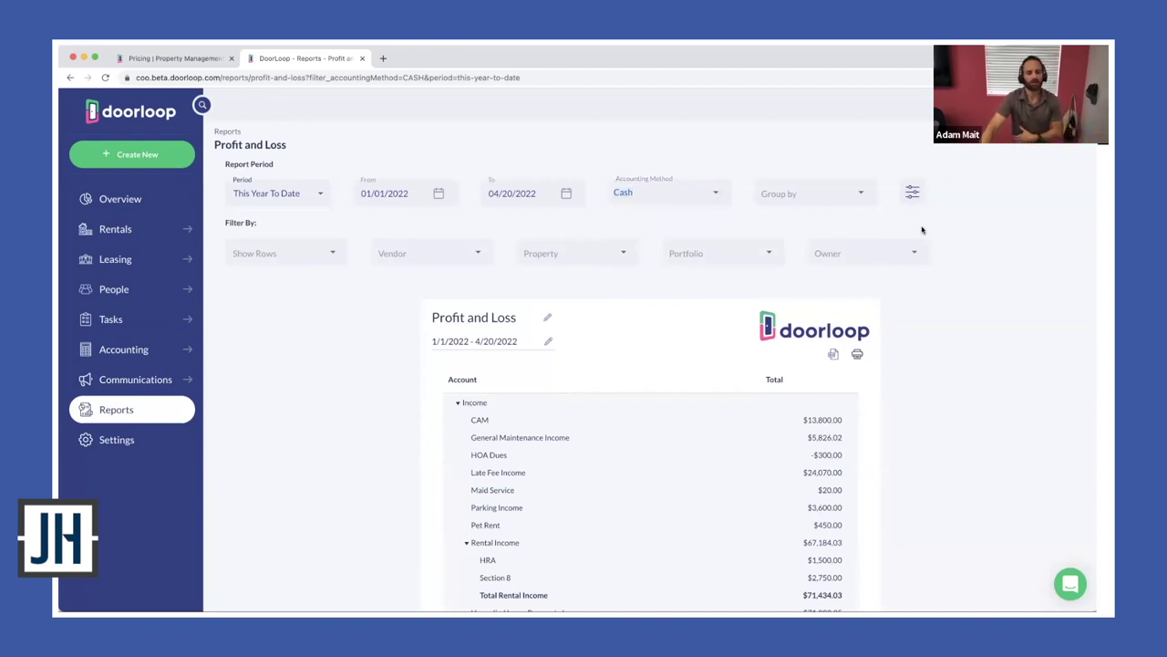
- Drill down from the Profit and Loss report's Maintenance expense amount into its transaction details and look through the entries
{"action": "scroll", "coordinate": [918, 326], "scroll_direction": "down", "scroll_amount": 5}
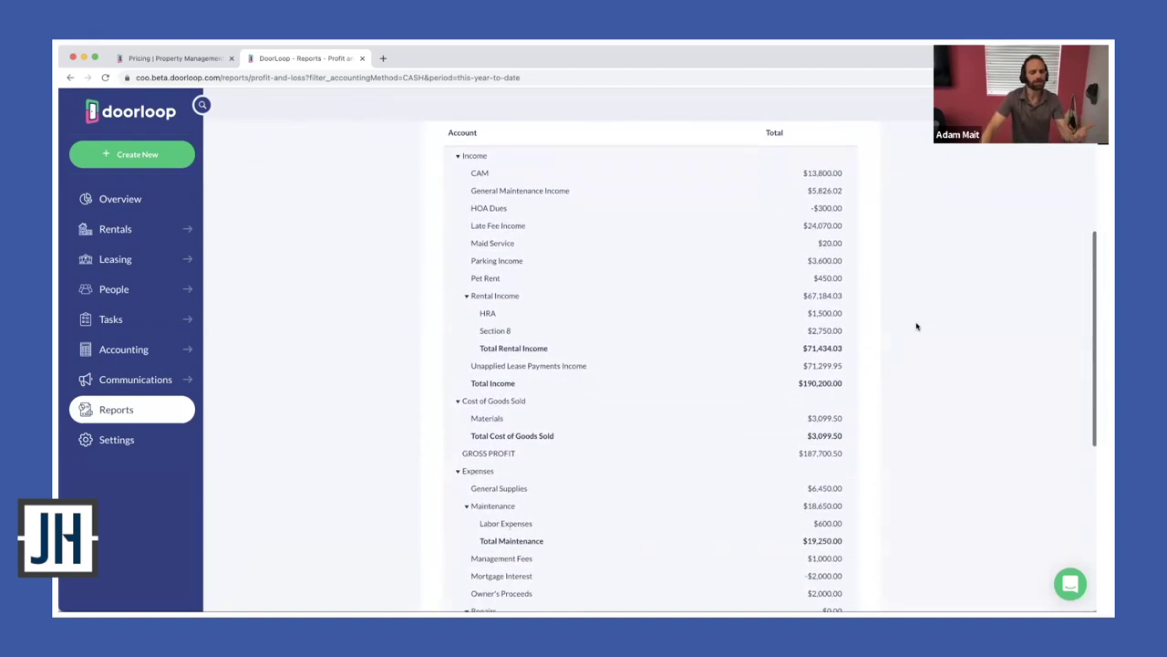
{"action": "scroll", "coordinate": [917, 327], "scroll_direction": "down", "scroll_amount": 1}
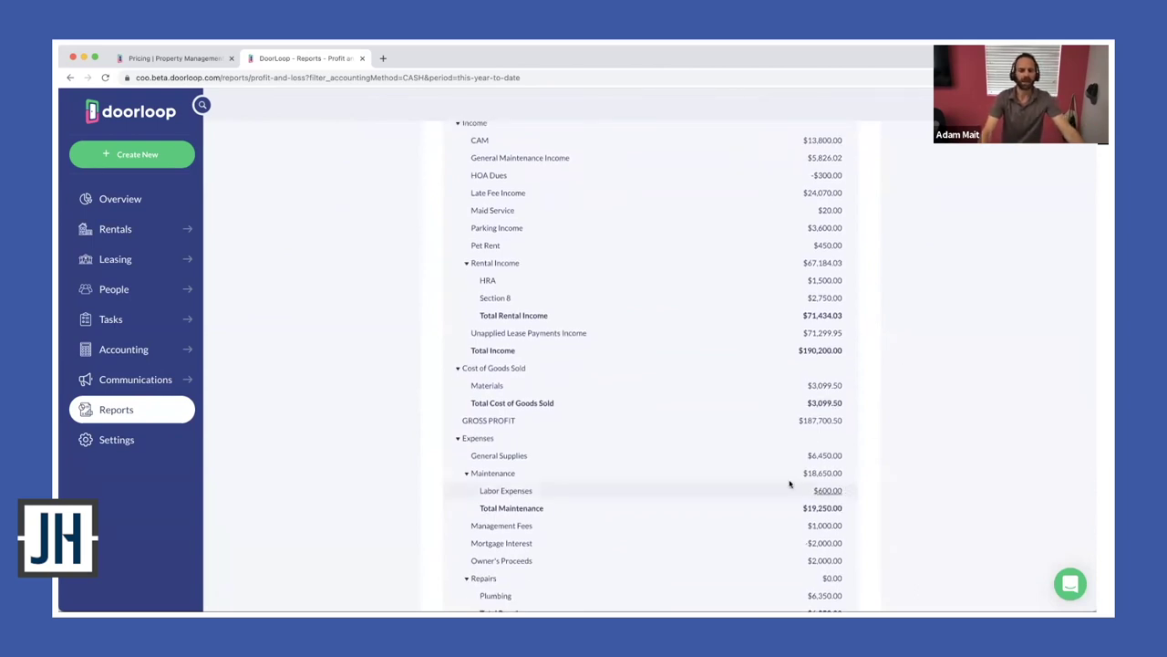
{"action": "scroll", "coordinate": [825, 470], "scroll_direction": "up", "scroll_amount": 1}
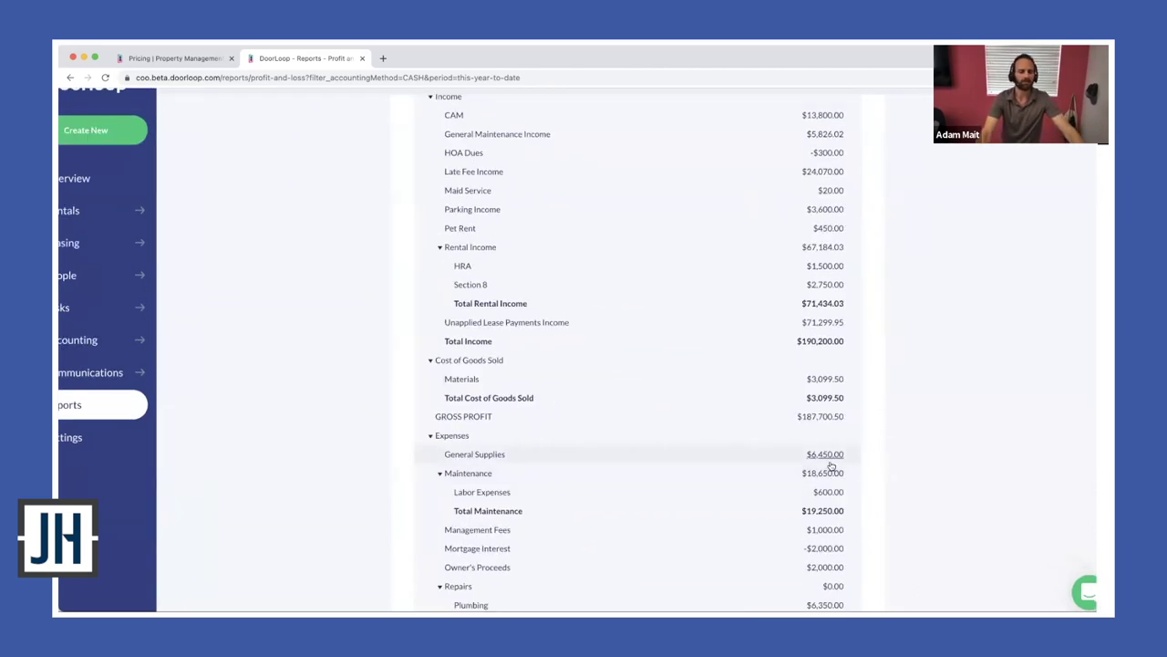
{"action": "left_click", "coordinate": [823, 473]}
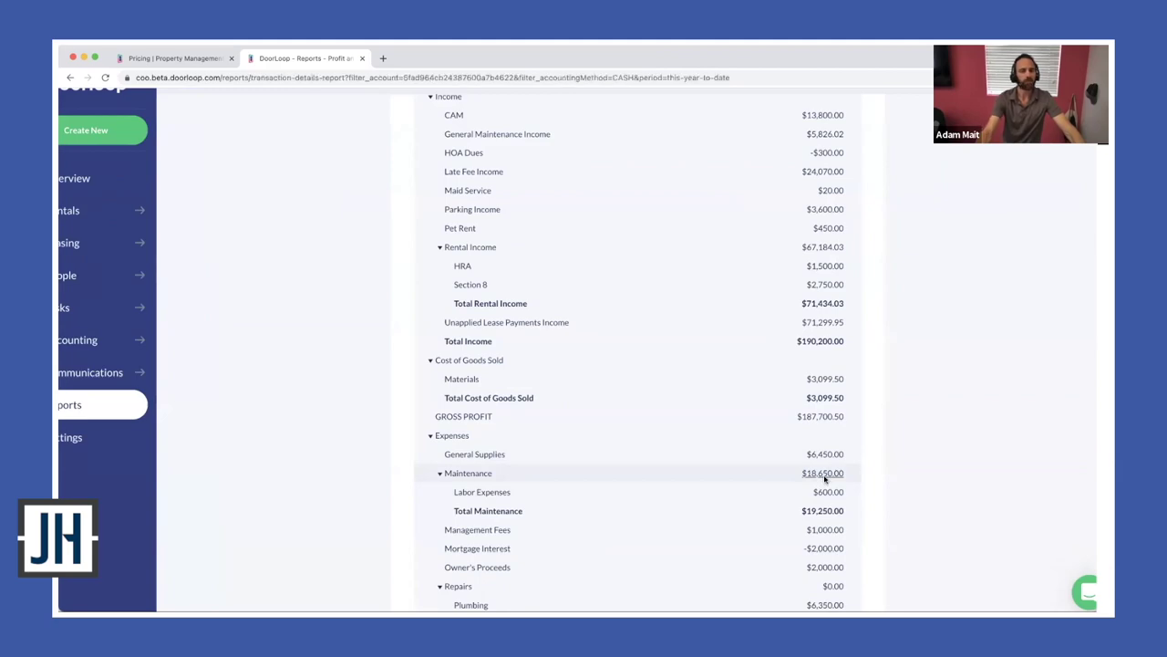
{"action": "scroll", "coordinate": [825, 480], "scroll_direction": "down", "scroll_amount": 1}
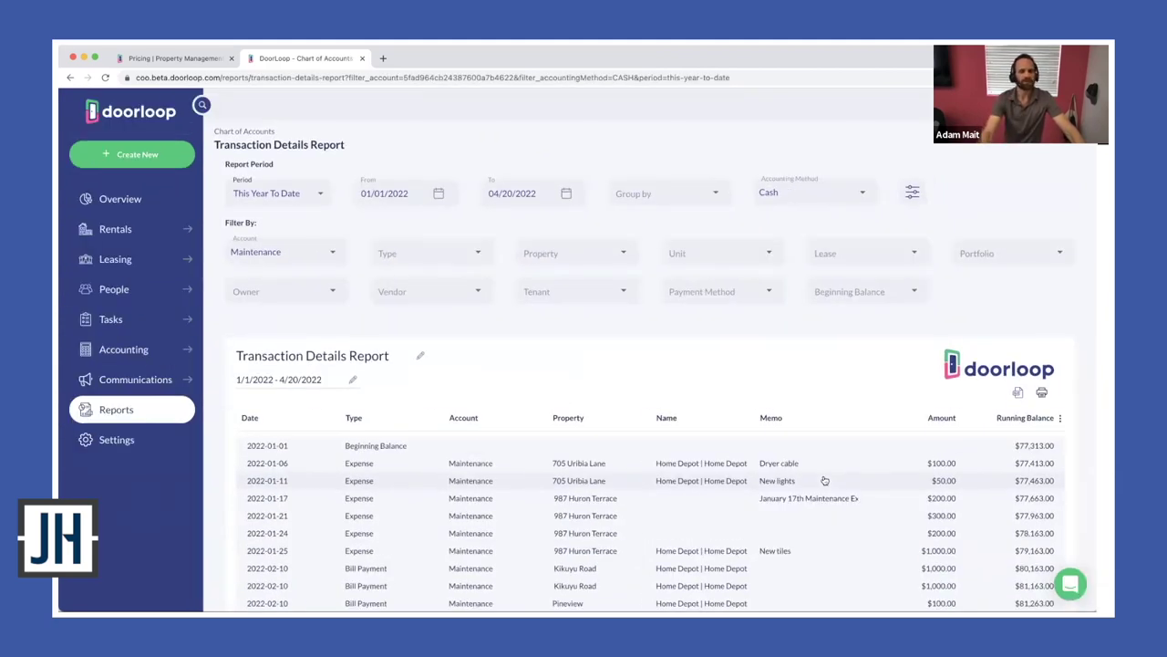
{"action": "scroll", "coordinate": [825, 480], "scroll_direction": "down", "scroll_amount": 5}
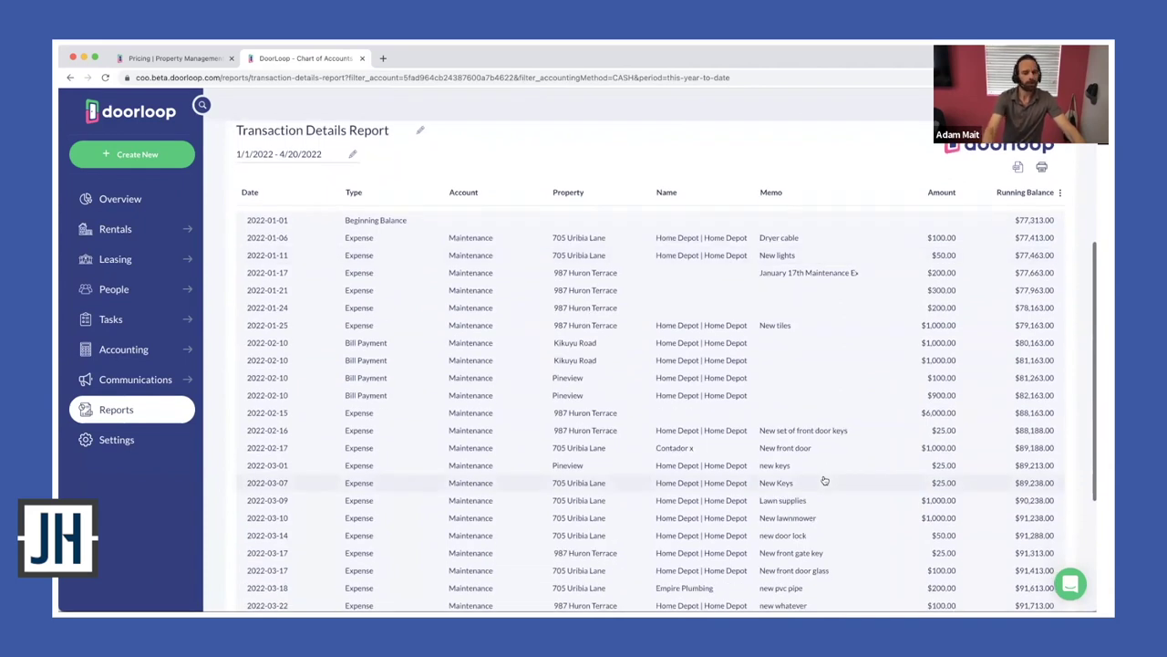
- Open the 2022-03-01 "new keys" maintenance expense to examine its line items and attachment, and close it without saving
{"action": "left_click", "coordinate": [428, 466]}
{"action": "scroll", "coordinate": [429, 465], "scroll_direction": "down", "scroll_amount": 1}
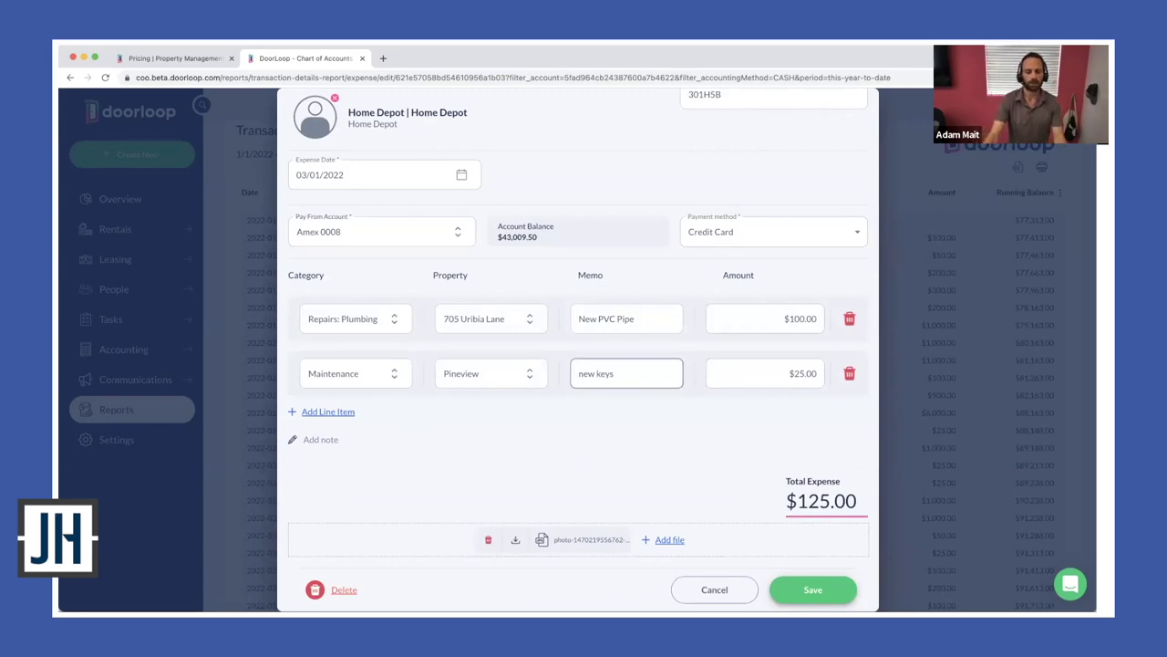
{"action": "left_click", "coordinate": [711, 589]}
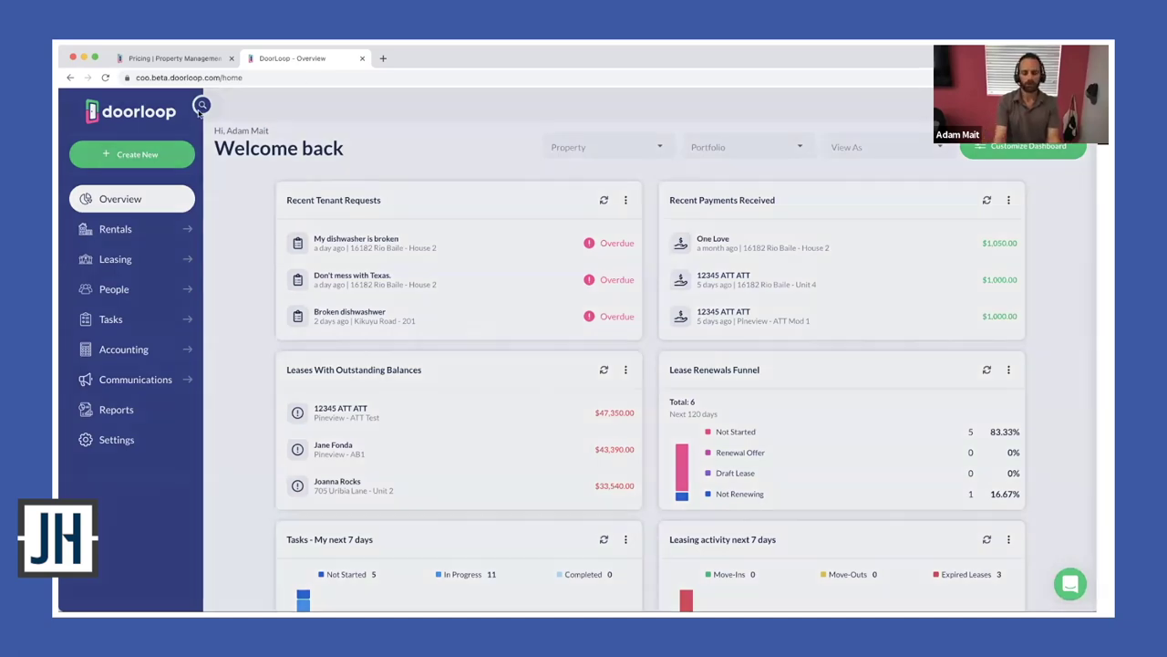
- Run a global search for "705" and open the matching property
{"action": "left_click", "coordinate": [201, 106]}
{"action": "type", "text": "705"}
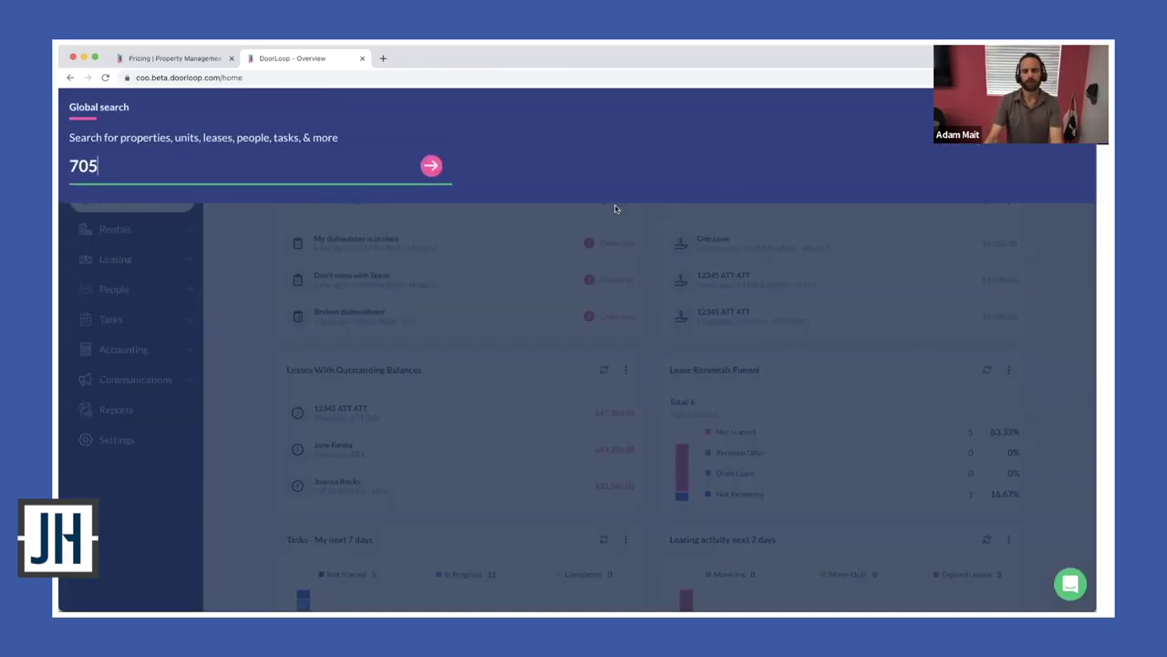
{"action": "key", "text": "Return"}
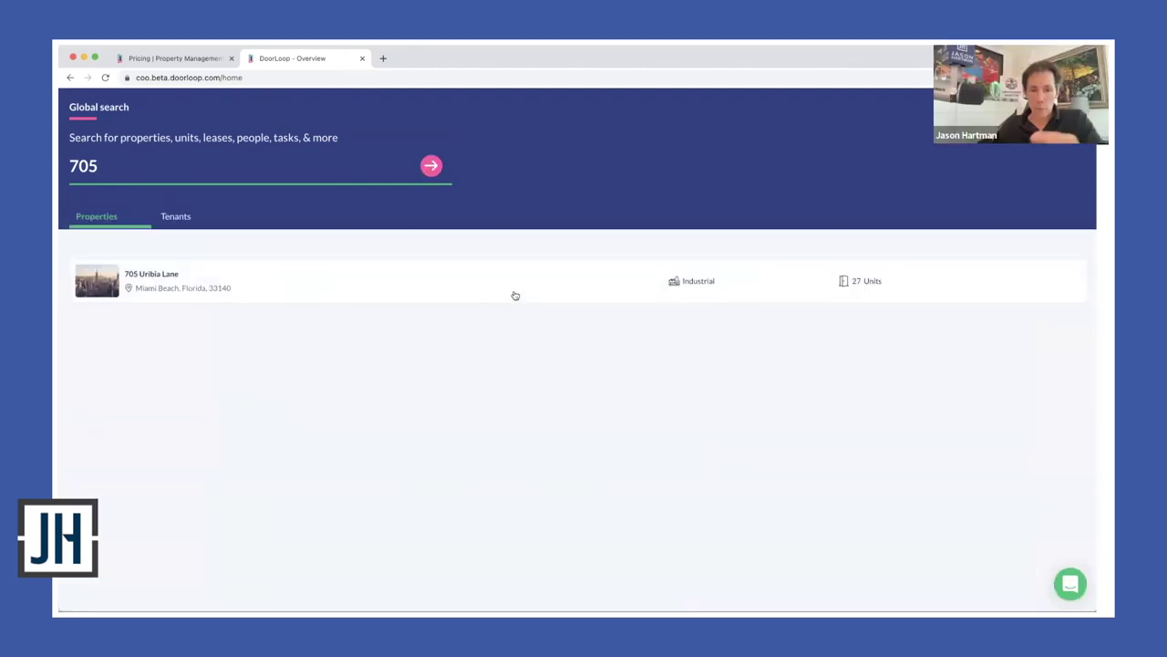
{"action": "left_click", "coordinate": [511, 288]}
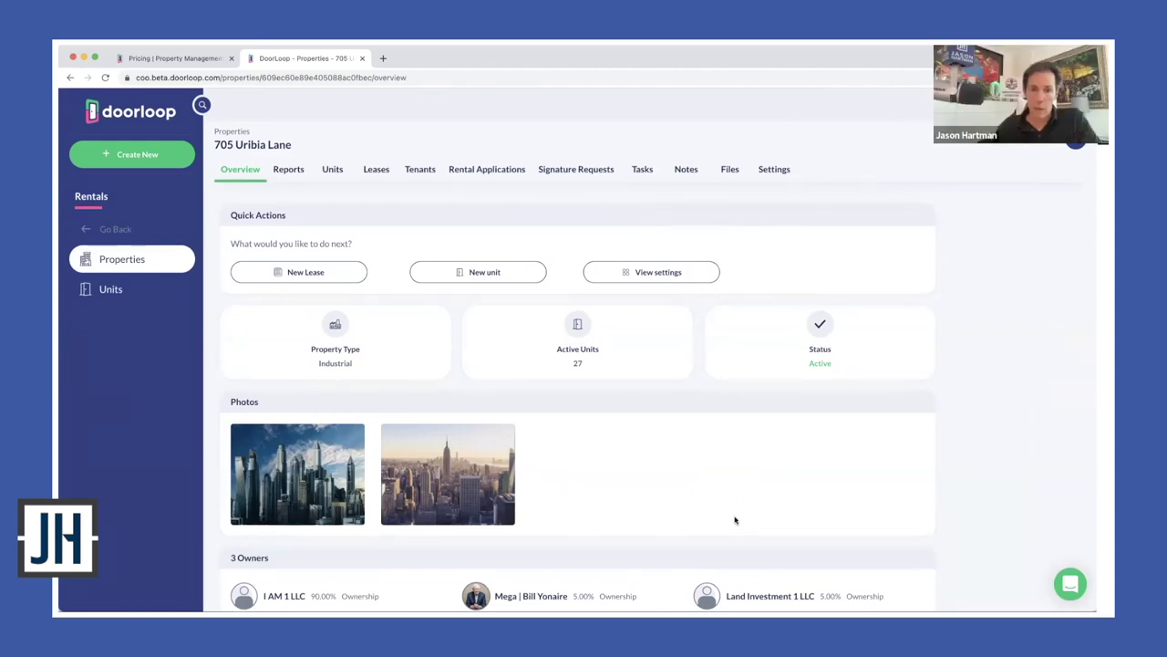
- Open the property's Rental Applications settings and examine the Transunion report option and its cost
{"action": "left_click", "coordinate": [771, 170]}
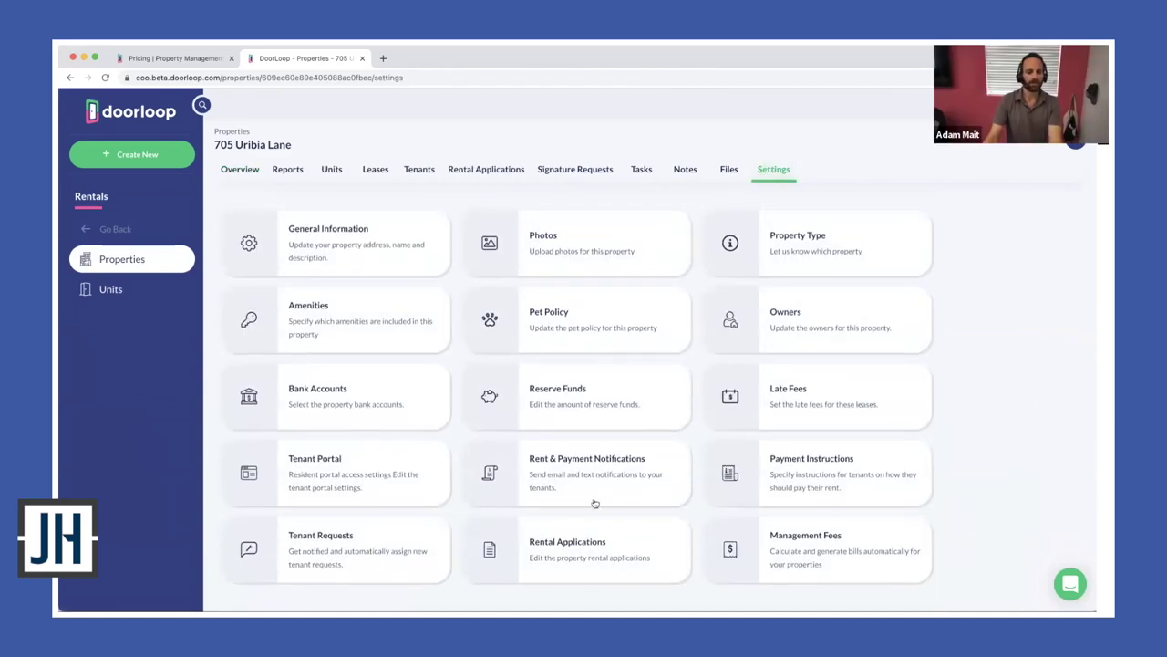
{"action": "left_click", "coordinate": [581, 531]}
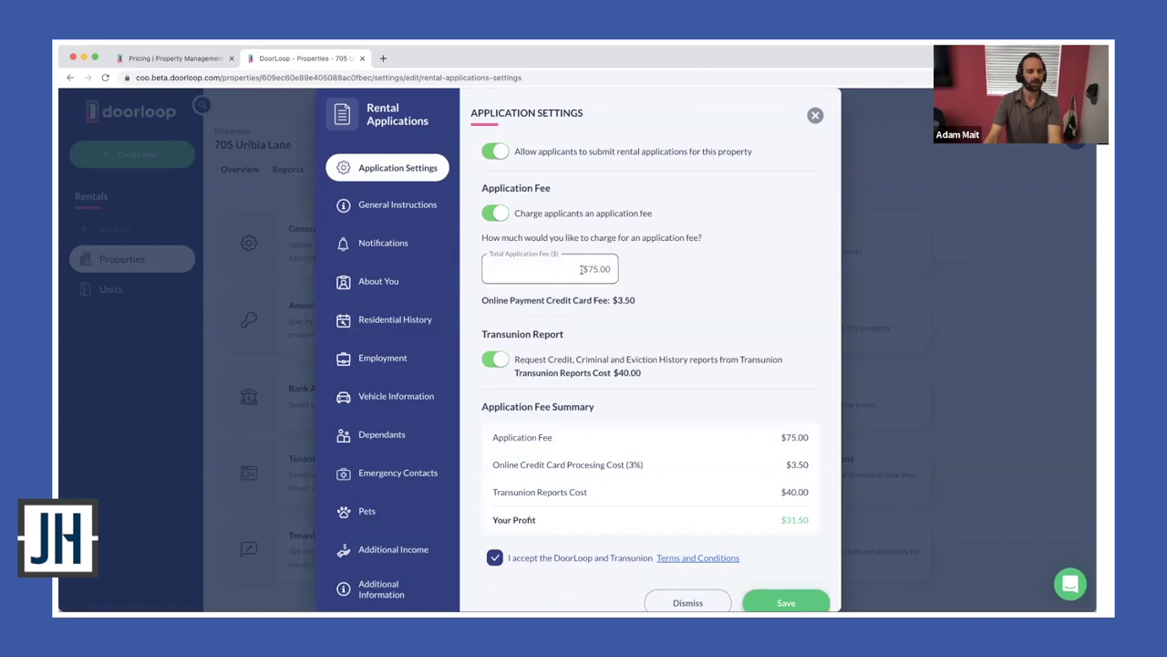
{"action": "left_click_drag", "start_coordinate": [516, 359], "coordinate": [713, 358]}
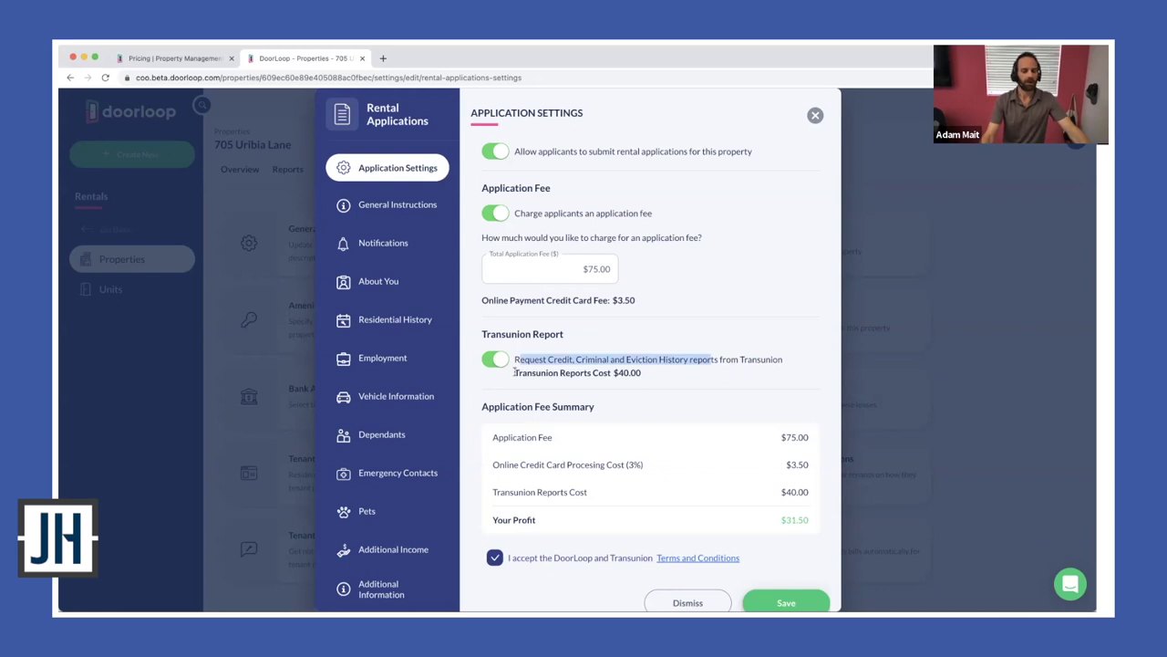
{"action": "left_click_drag", "start_coordinate": [515, 372], "coordinate": [597, 373]}
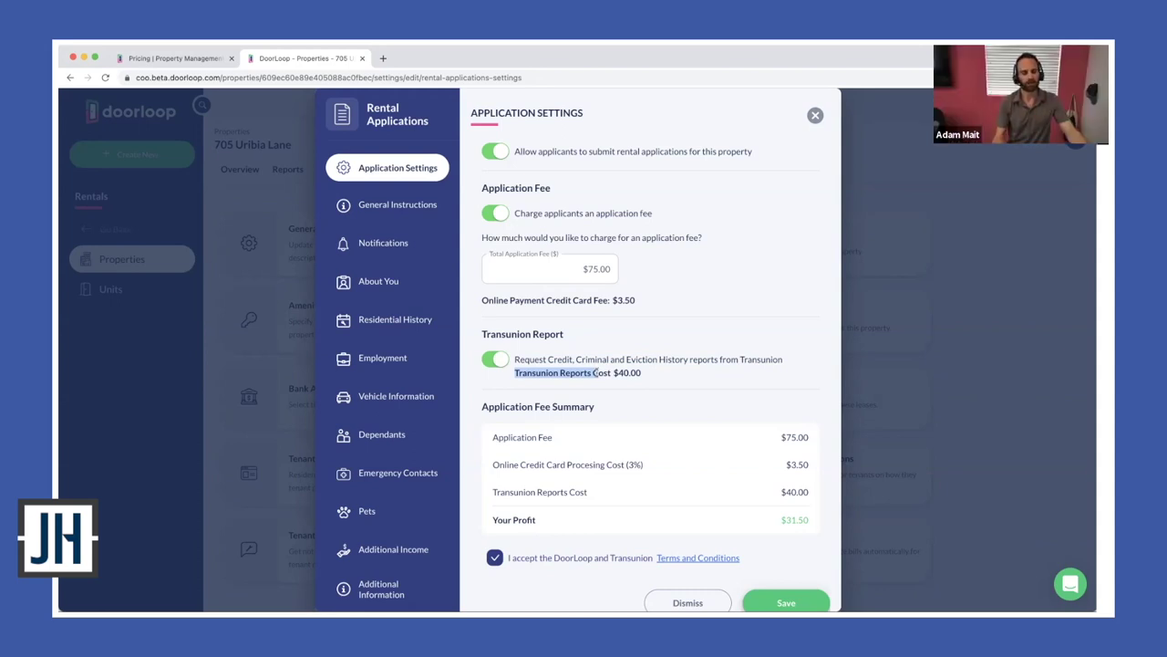
- Set the total application fee to $200
{"action": "left_click", "coordinate": [588, 270]}
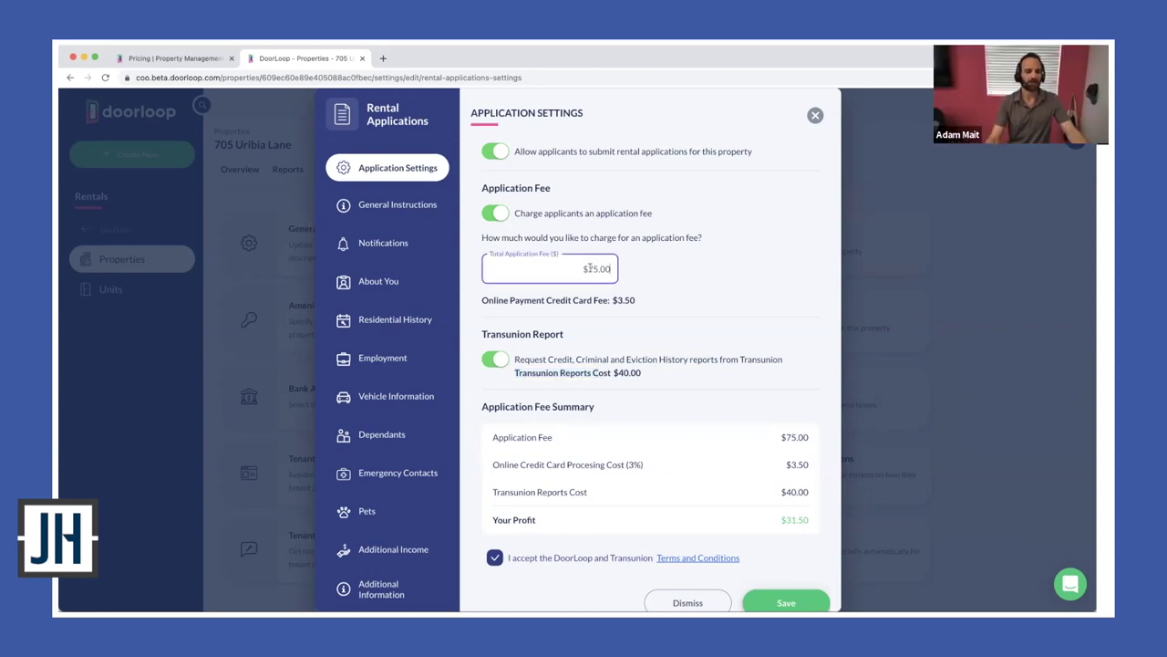
{"action": "key", "text": "ctrl+a"}
{"action": "key", "text": "BackSpace"}
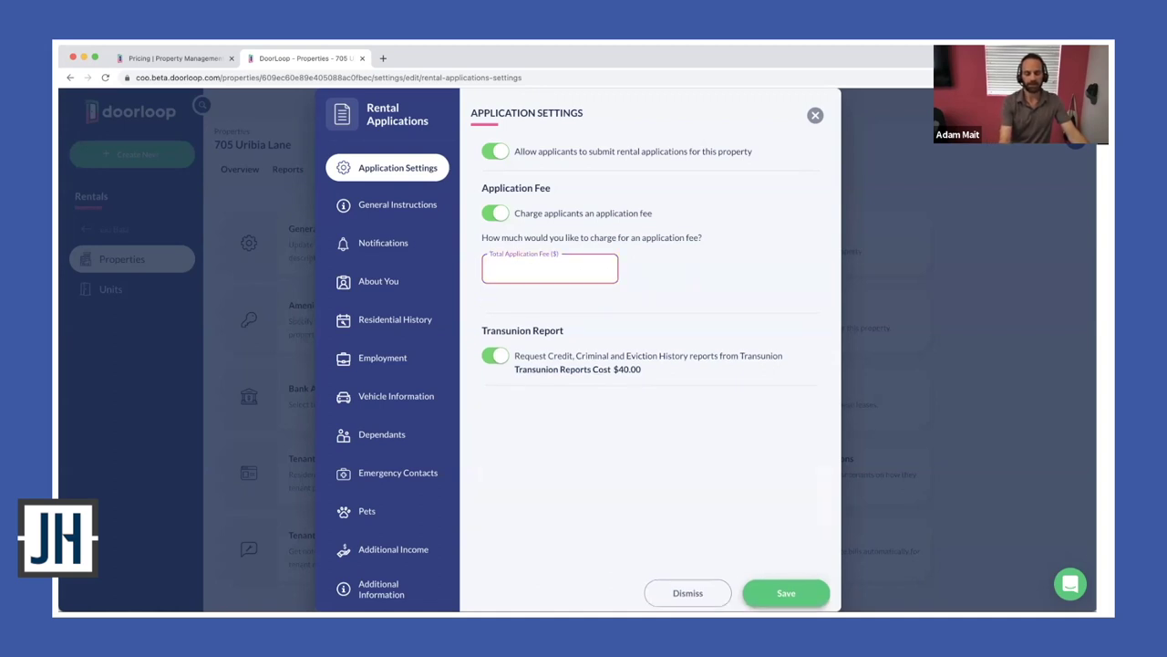
{"action": "type", "text": "200"}
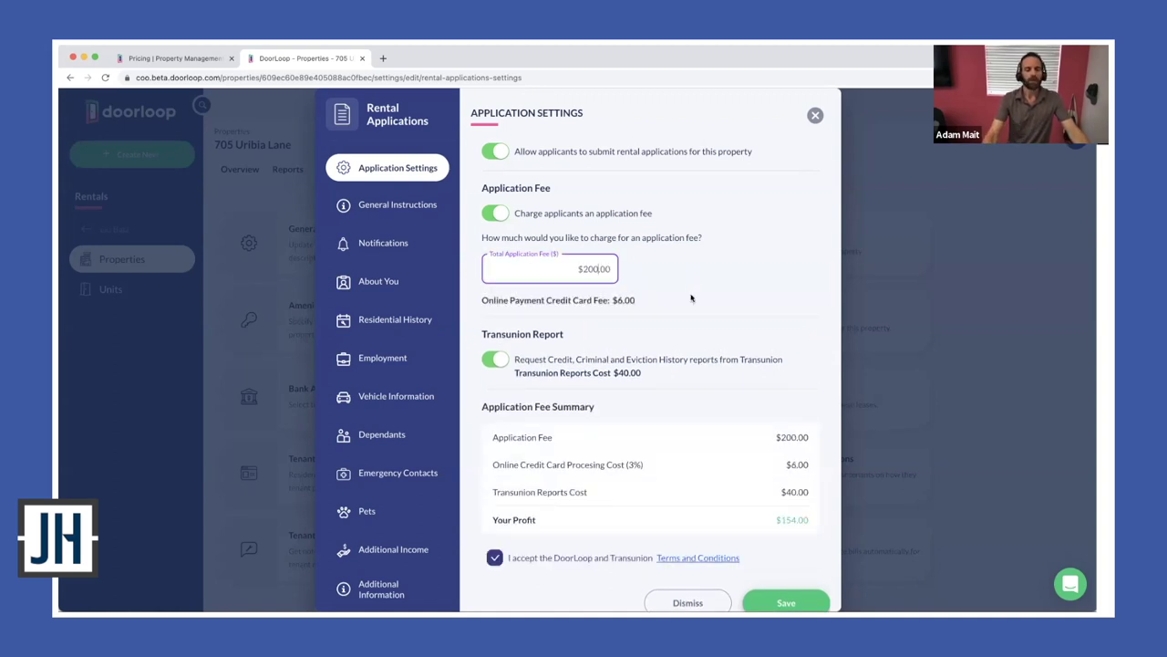
- Review the credit card fee, Transunion cost and profit in the fee summary, and dismiss the application settings without saving
{"action": "left_click_drag", "start_coordinate": [637, 301], "coordinate": [613, 301]}
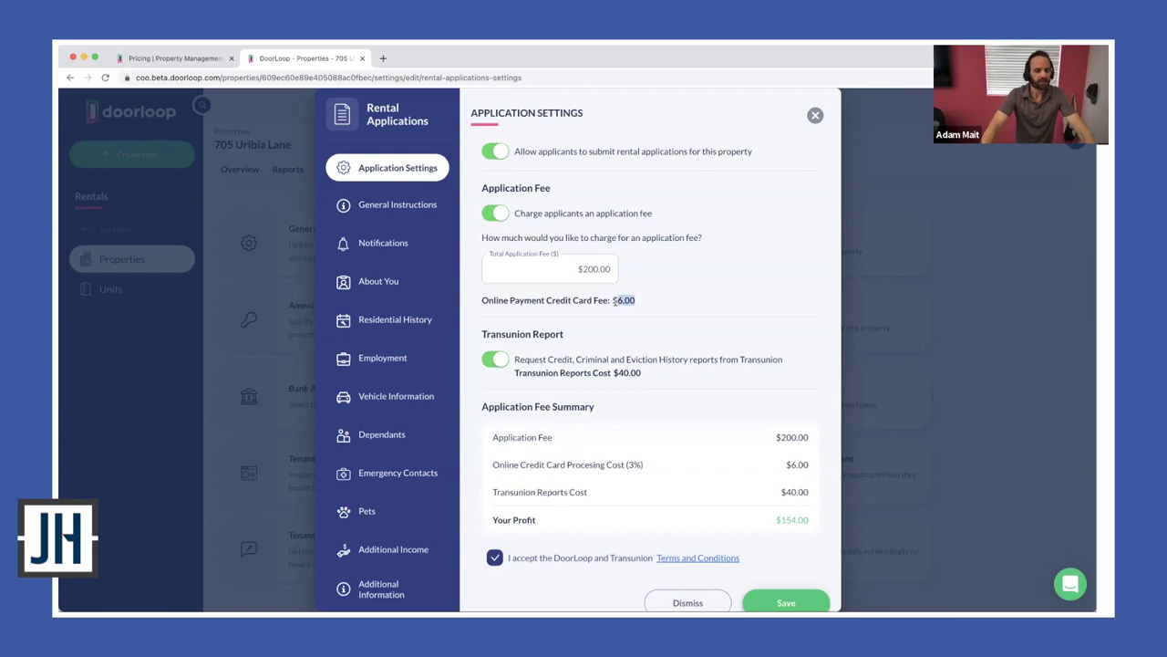
{"action": "left_click_drag", "start_coordinate": [643, 372], "coordinate": [613, 373]}
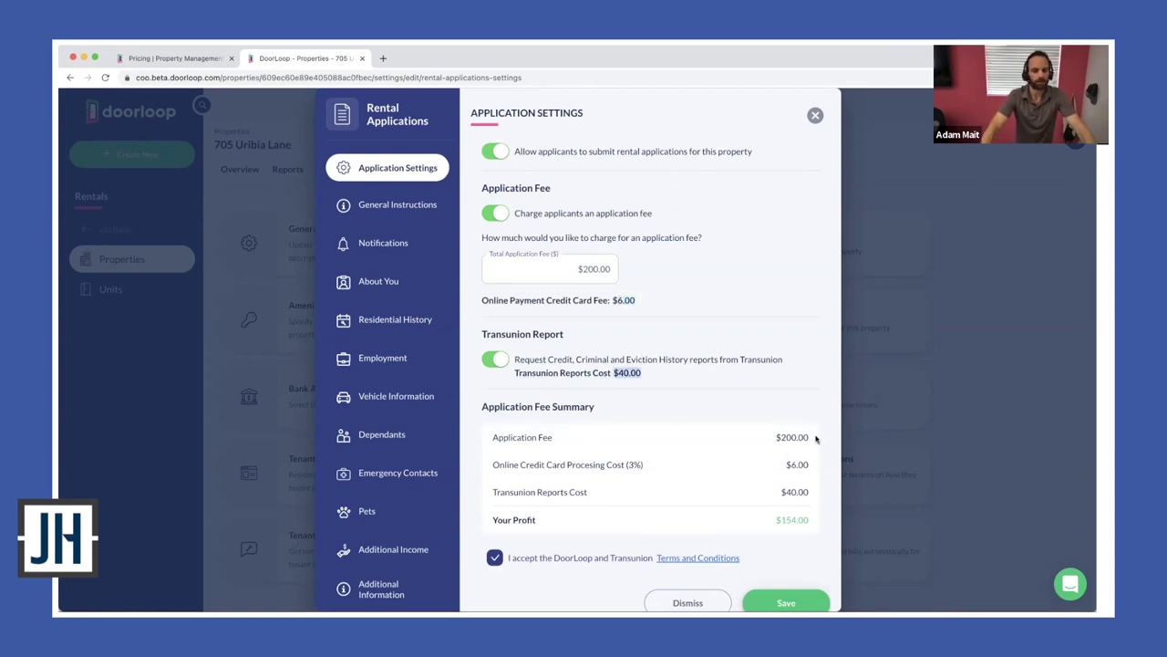
{"action": "left_click_drag", "start_coordinate": [777, 437], "coordinate": [778, 518]}
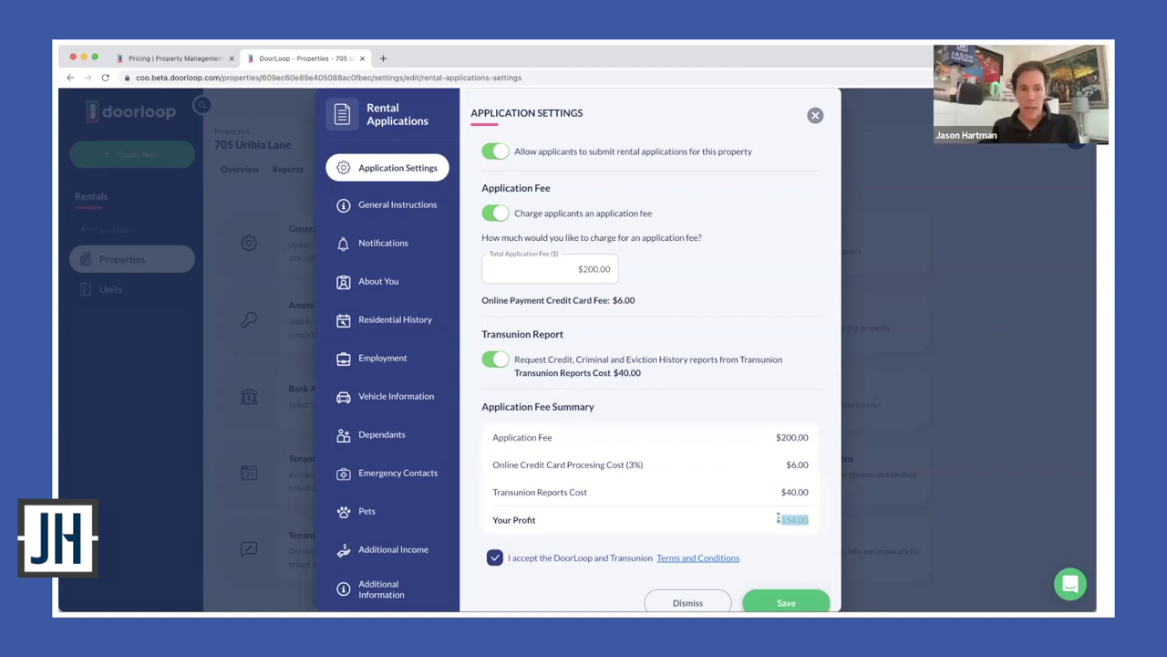
{"action": "left_click", "coordinate": [688, 601]}
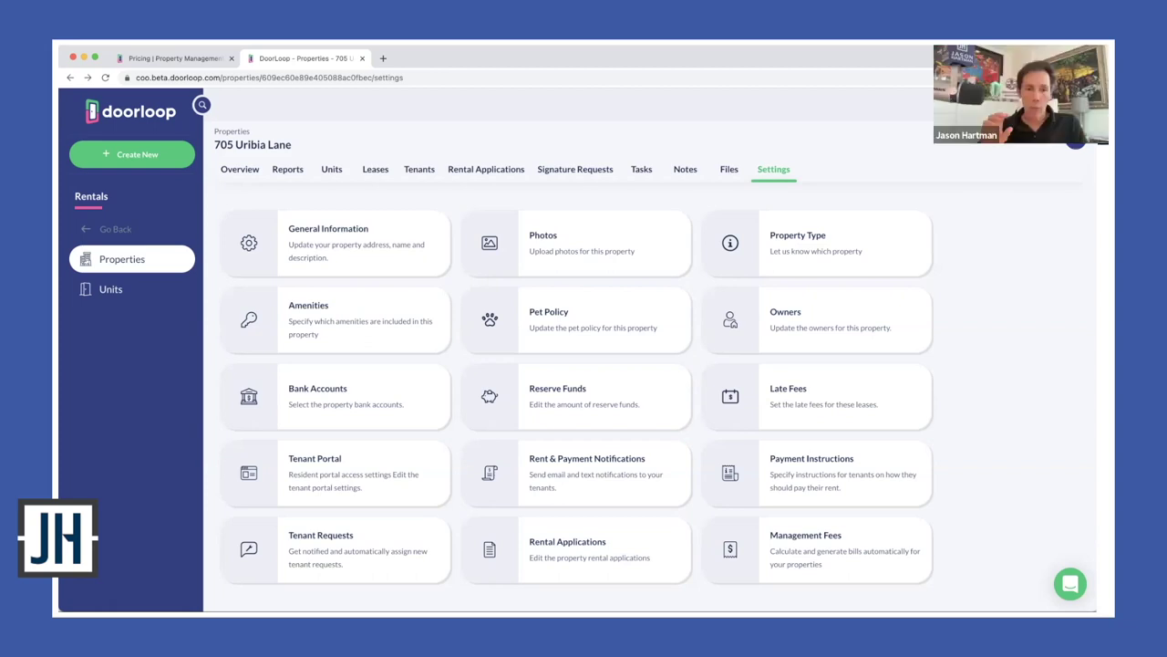
{"action": "left_click", "coordinate": [108, 290]}
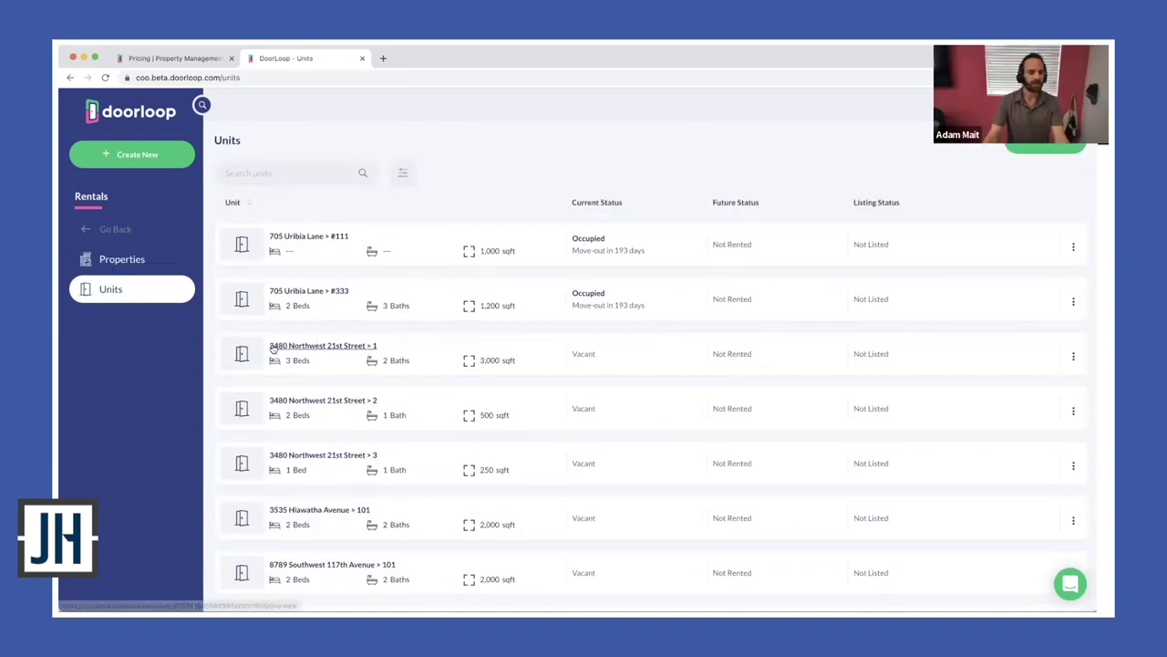
{"action": "left_click", "coordinate": [1074, 356]}
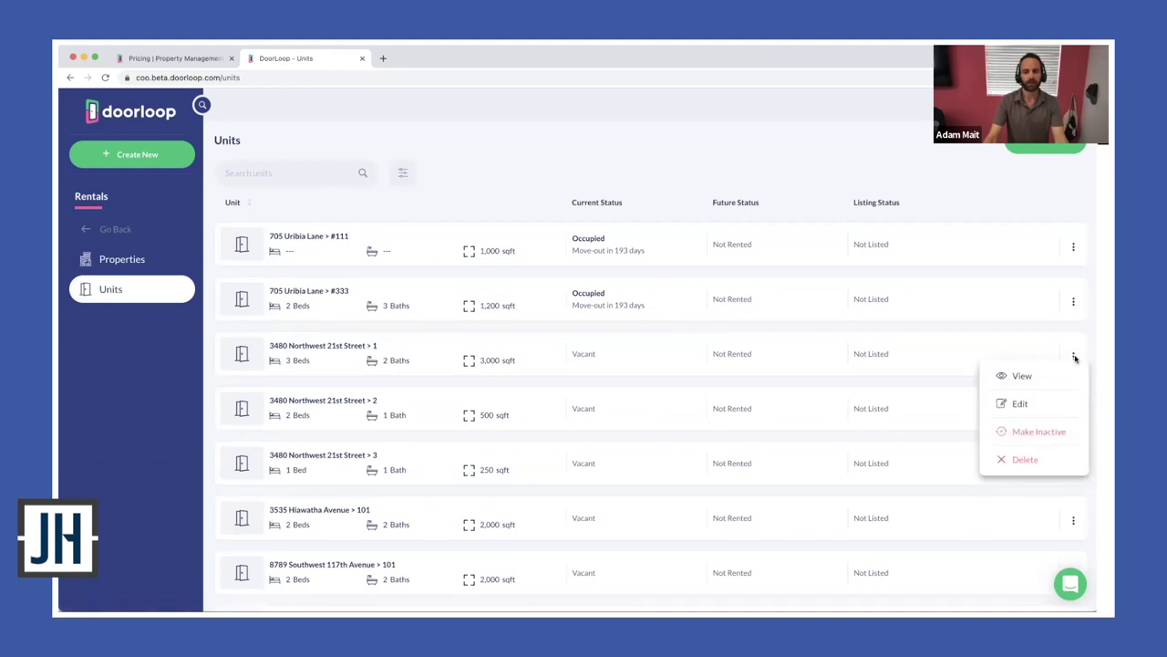
{"action": "left_click", "coordinate": [1022, 403]}
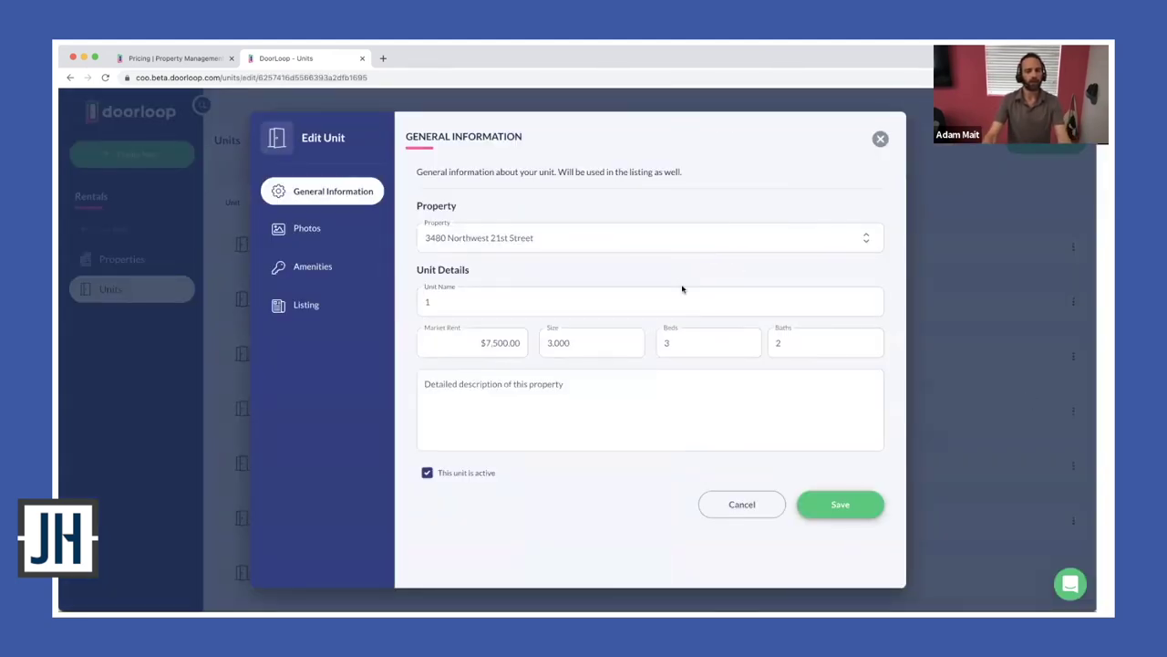
{"action": "left_click", "coordinate": [335, 234]}
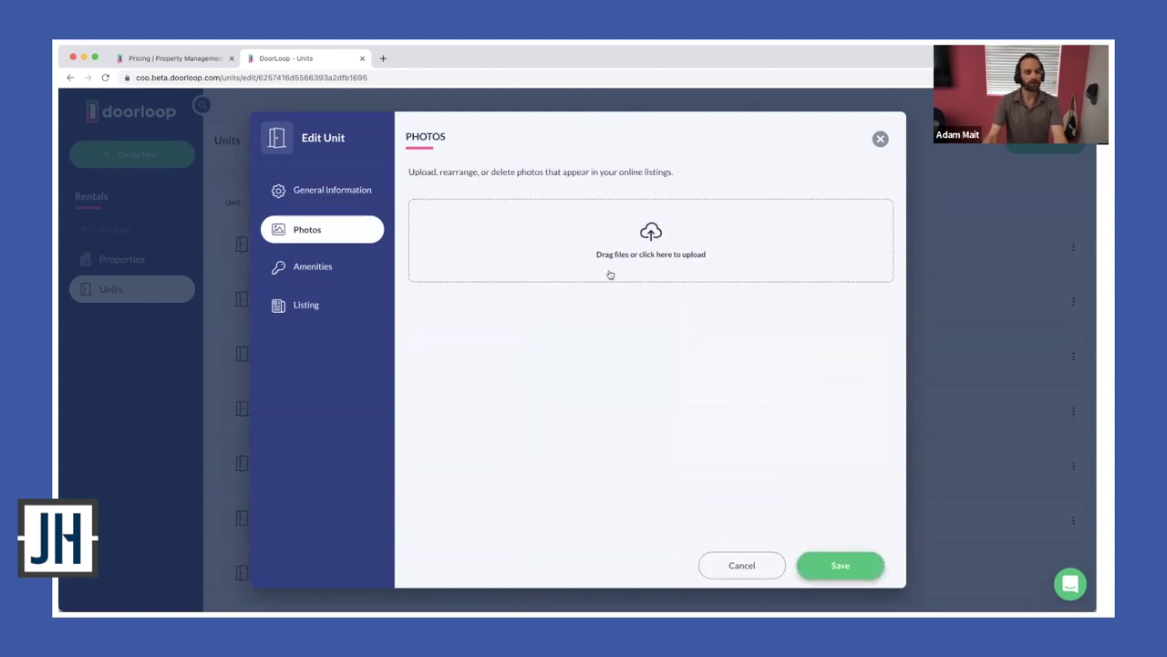
{"action": "left_click", "coordinate": [321, 264]}
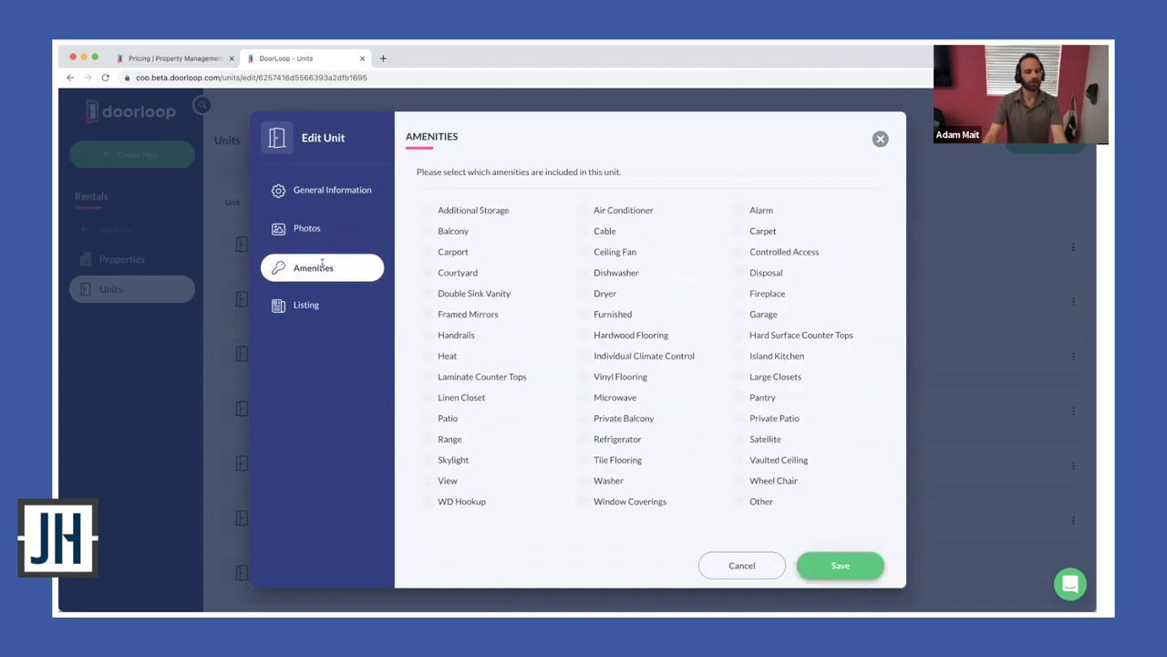
- Enable listing the unit for rent on partner websites and examine the listing contact choices and asking rent field
{"action": "left_click", "coordinate": [303, 304]}
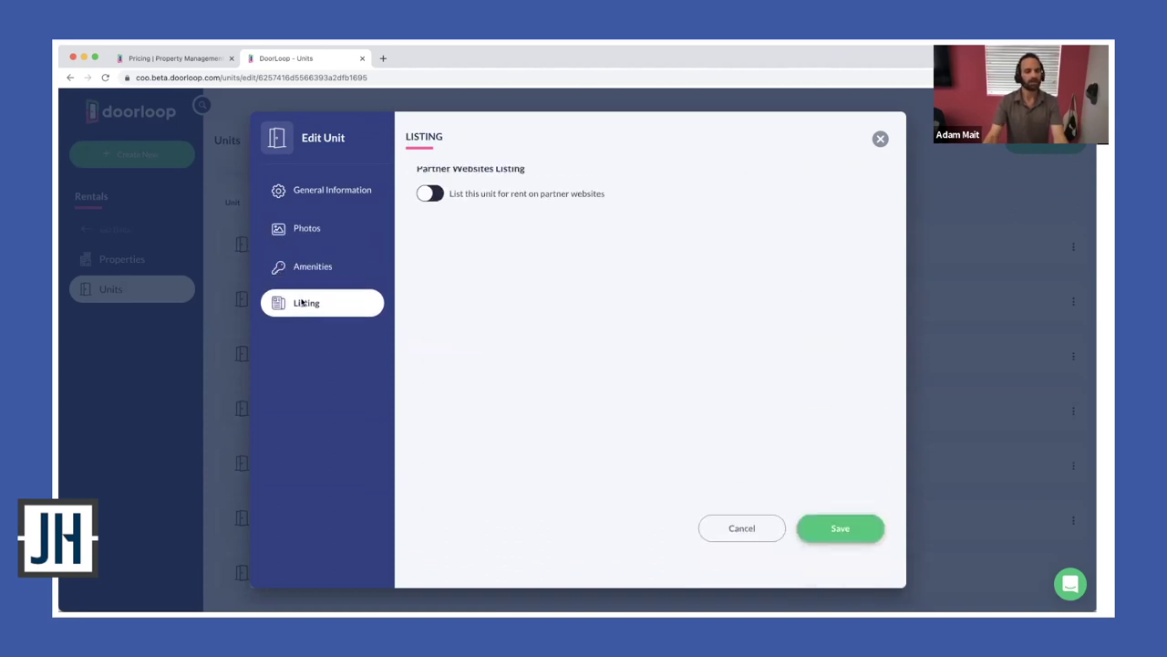
{"action": "left_click", "coordinate": [438, 229]}
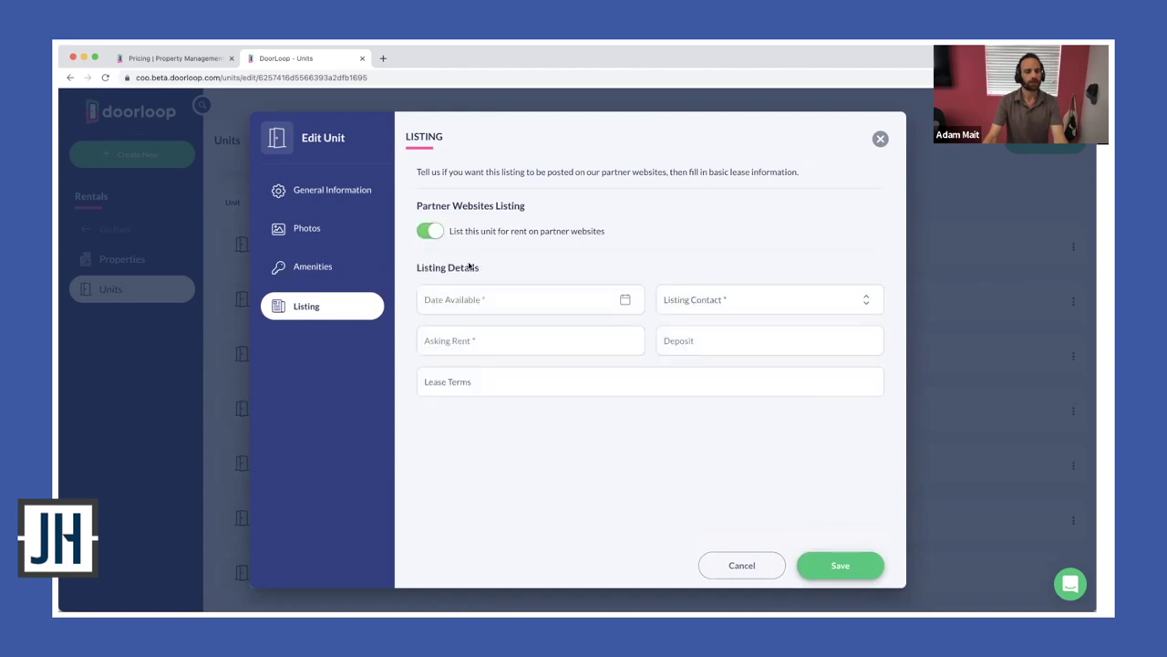
{"action": "left_click", "coordinate": [701, 301]}
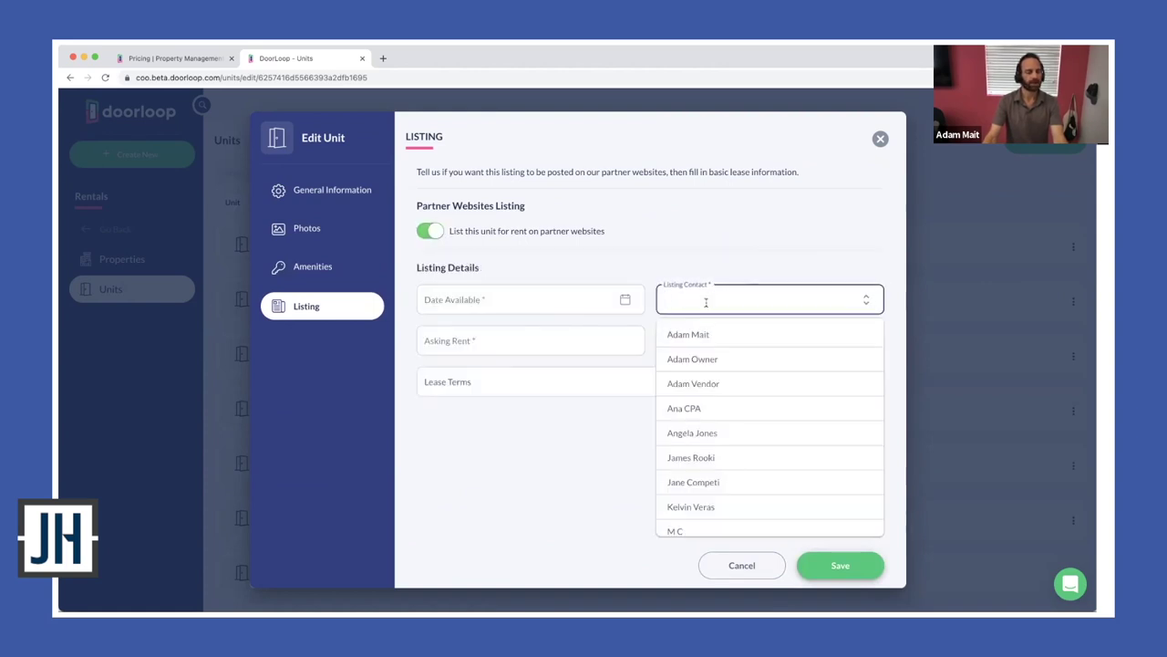
{"action": "left_click", "coordinate": [597, 338]}
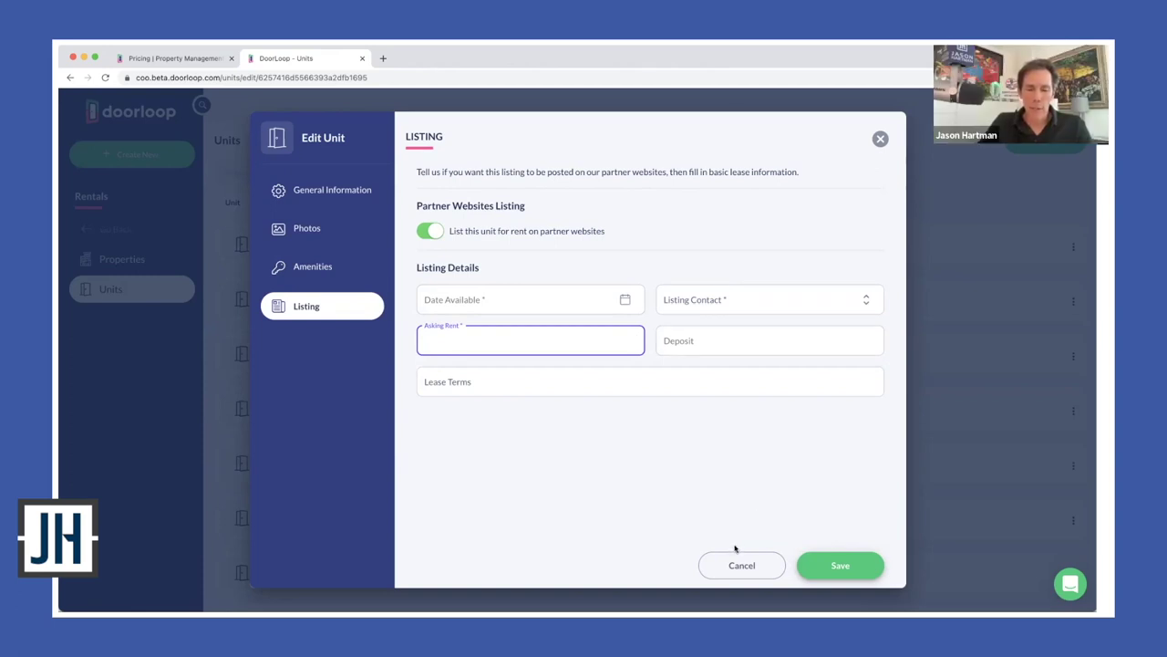
- Review the unit's general information and detailed description field, and dismiss the unit editor without saving
{"action": "left_click", "coordinate": [332, 193]}
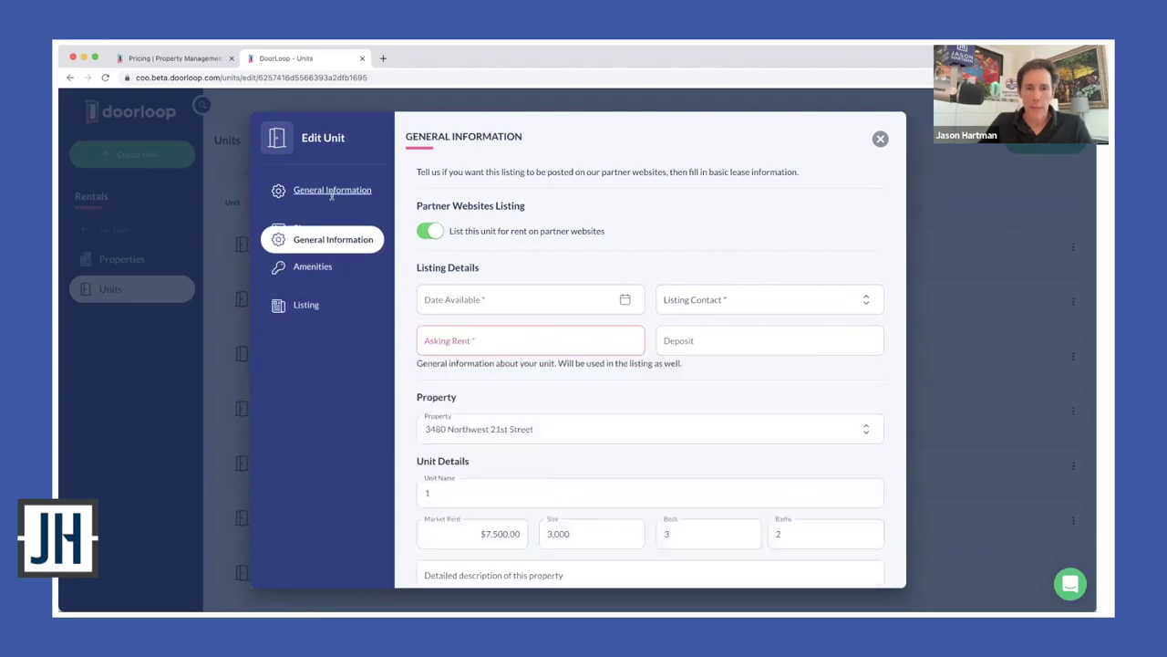
{"action": "left_click", "coordinate": [545, 412]}
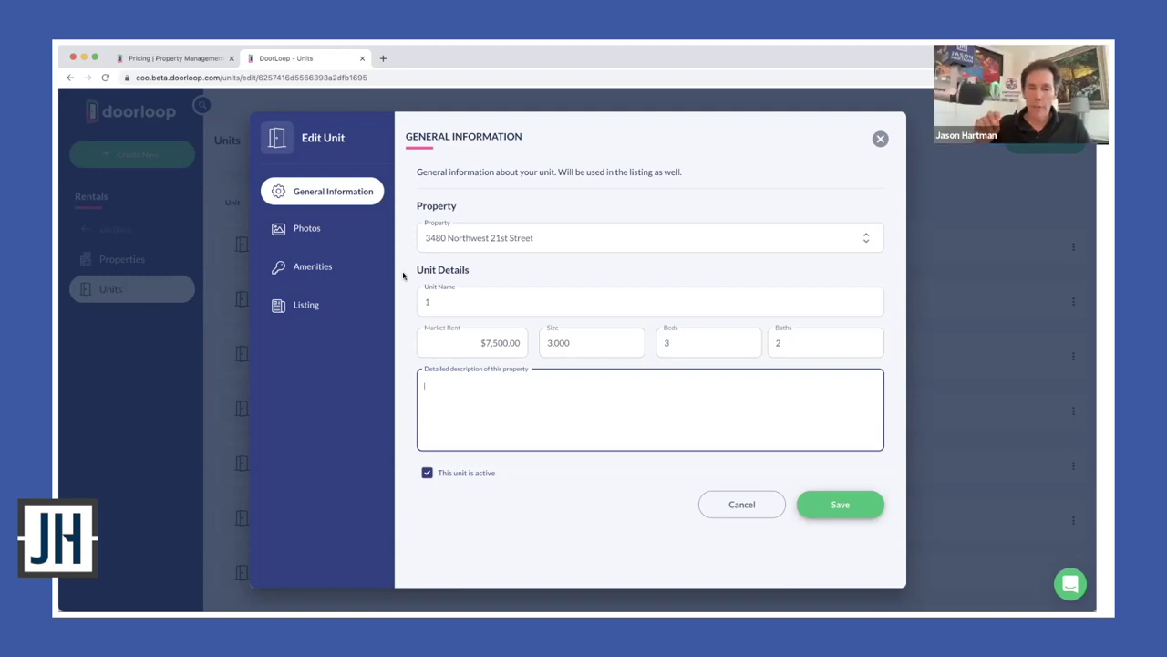
{"action": "left_click", "coordinate": [733, 508]}
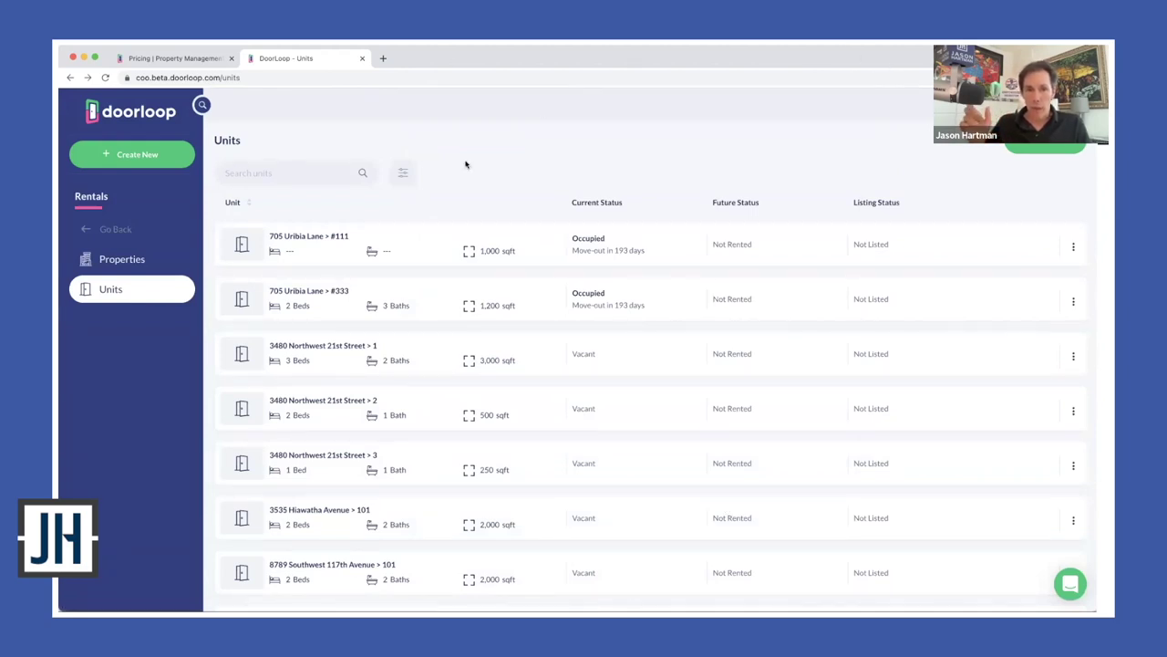
- Leave the Rentals section and return to the Overview dashboard
{"action": "left_click", "coordinate": [91, 229]}
{"action": "left_click", "coordinate": [104, 203]}
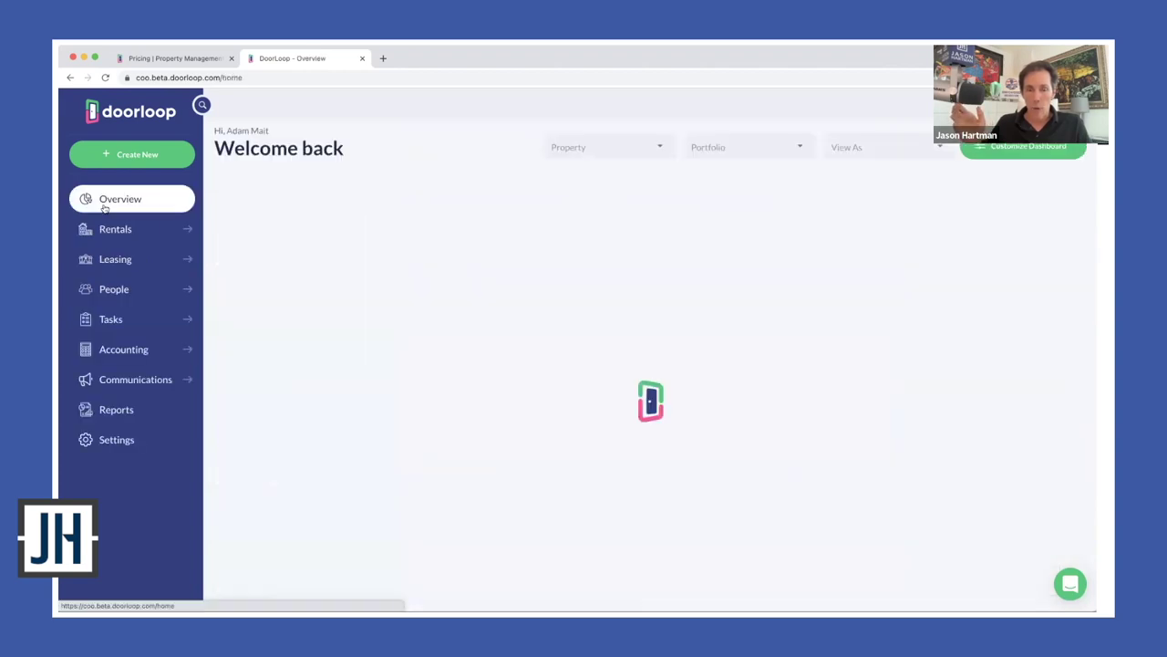